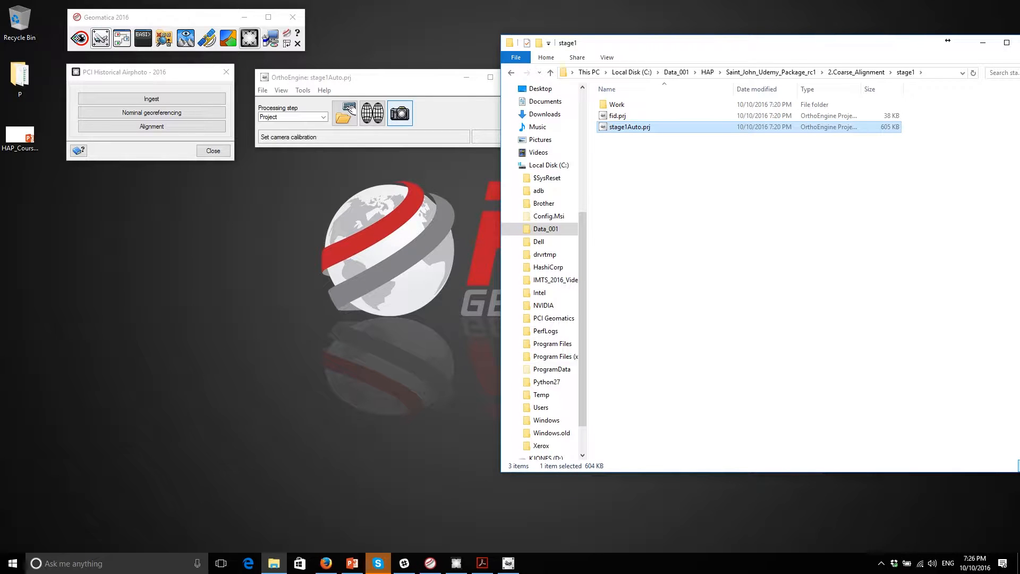
- Move the OrthoEngine window below the Historical Airphoto window and check the project's projection settings
left_click_drag(345, 77, 161, 182)
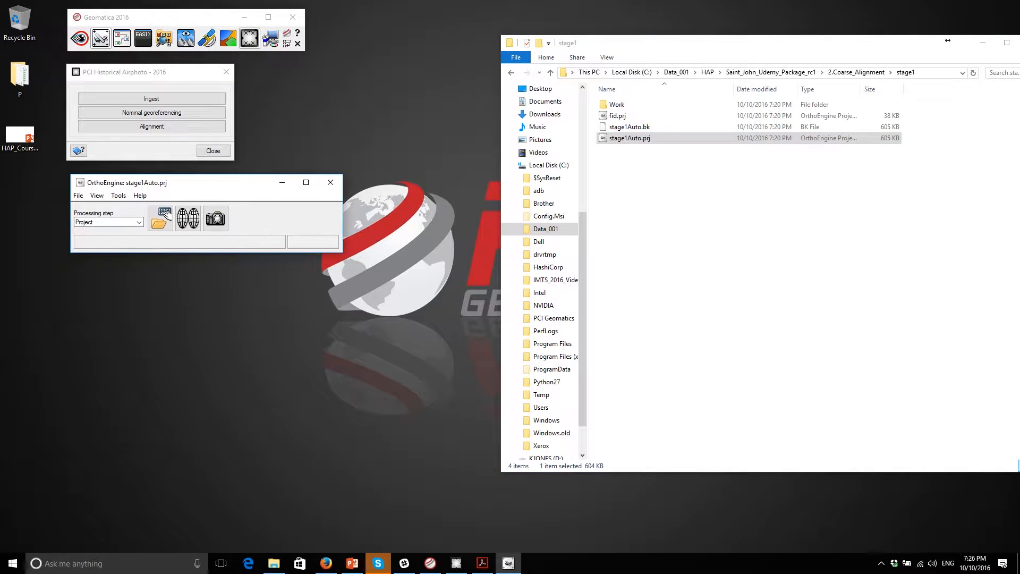
left_click(188, 218)
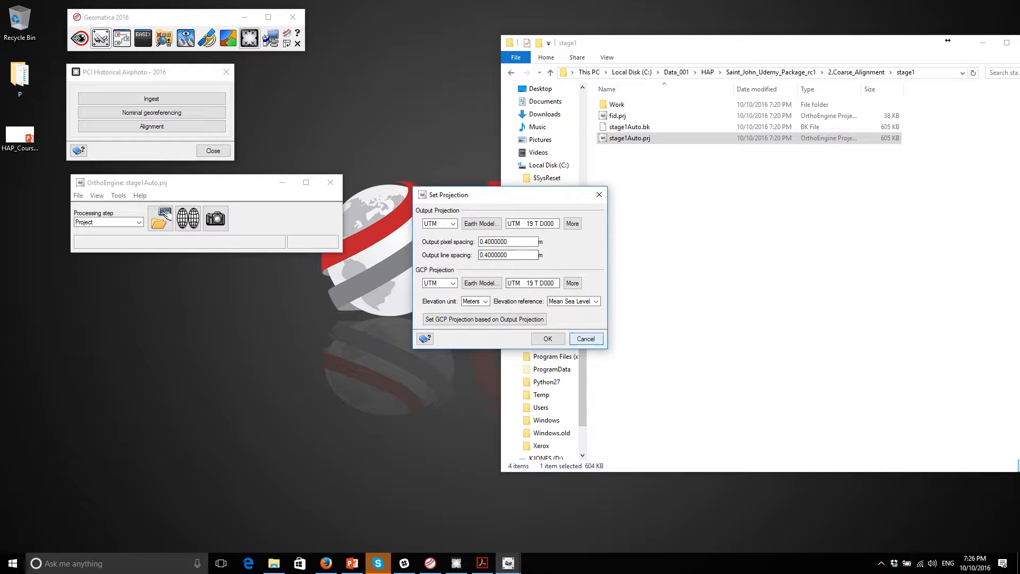
left_click(586, 339)
- Switch to the GCP/TP Collection processing step and open the project overview on the right half of the screen, fitted to all image footprints
left_click(138, 222)
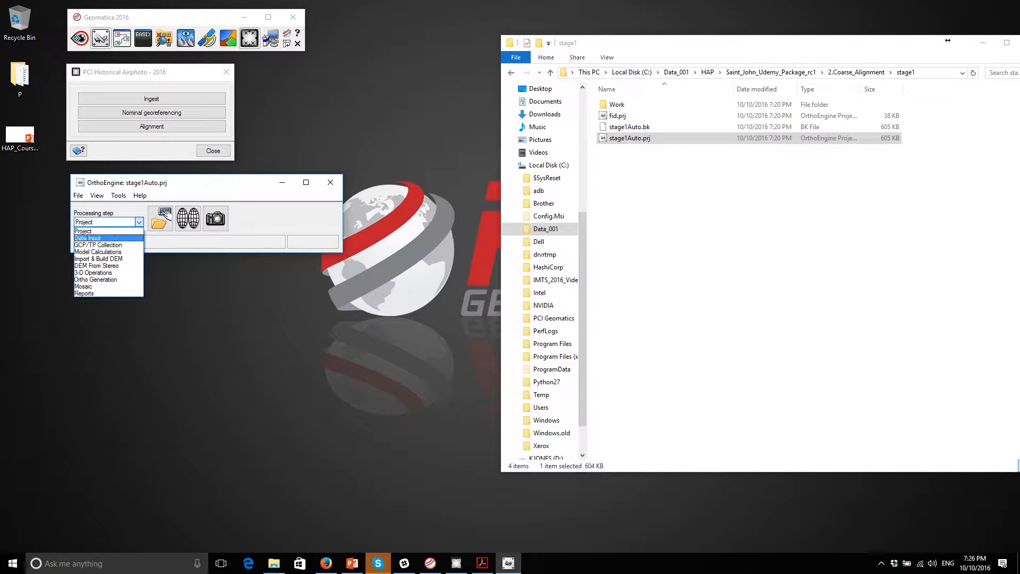
key("Return")
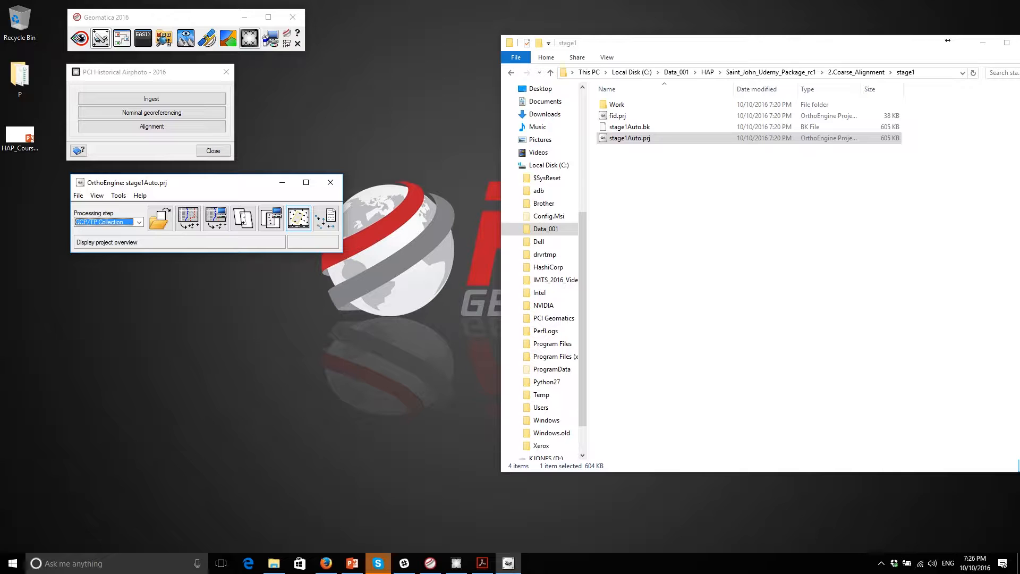
left_click(299, 217)
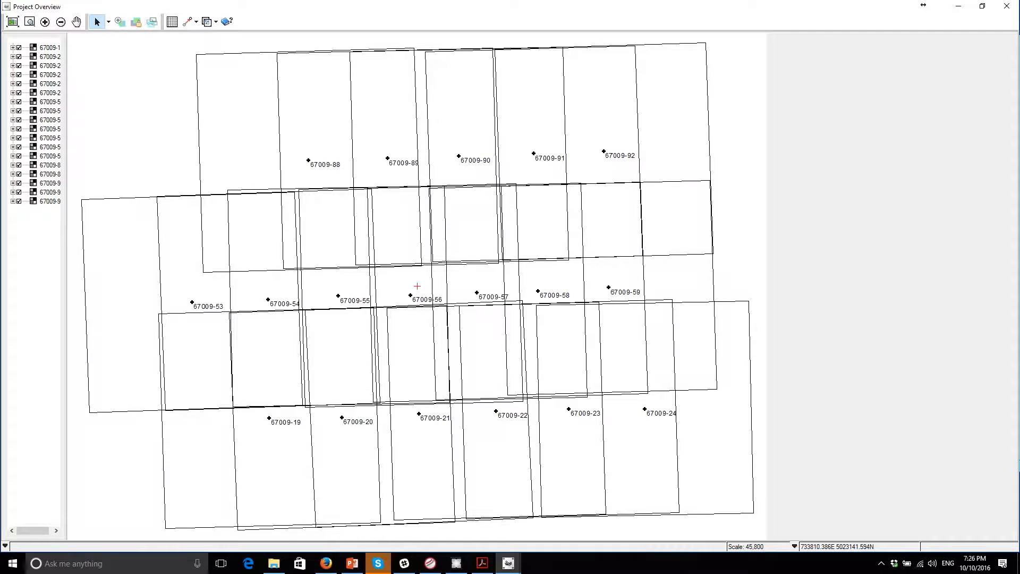
key("super+Right")
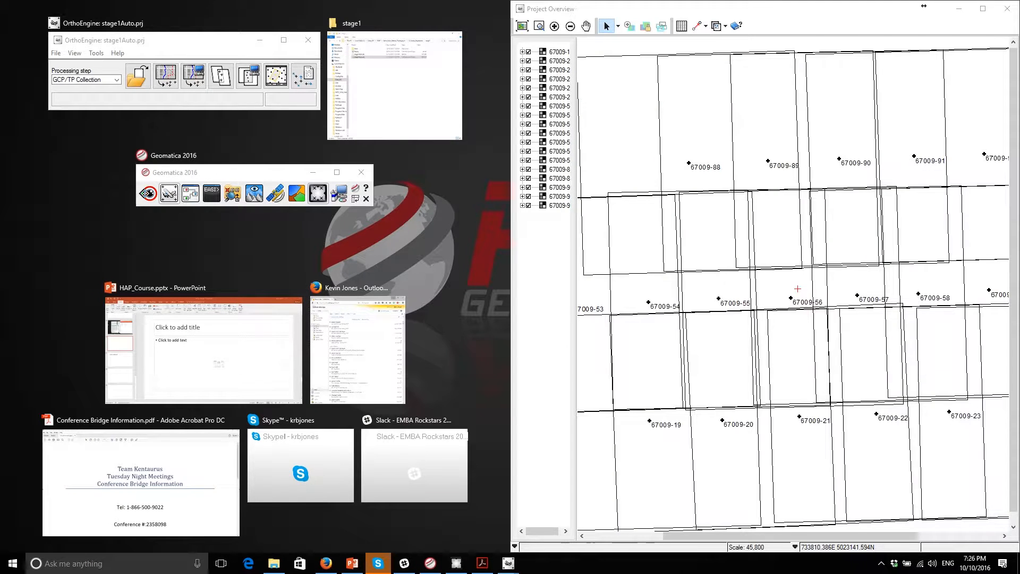
left_click(797, 289)
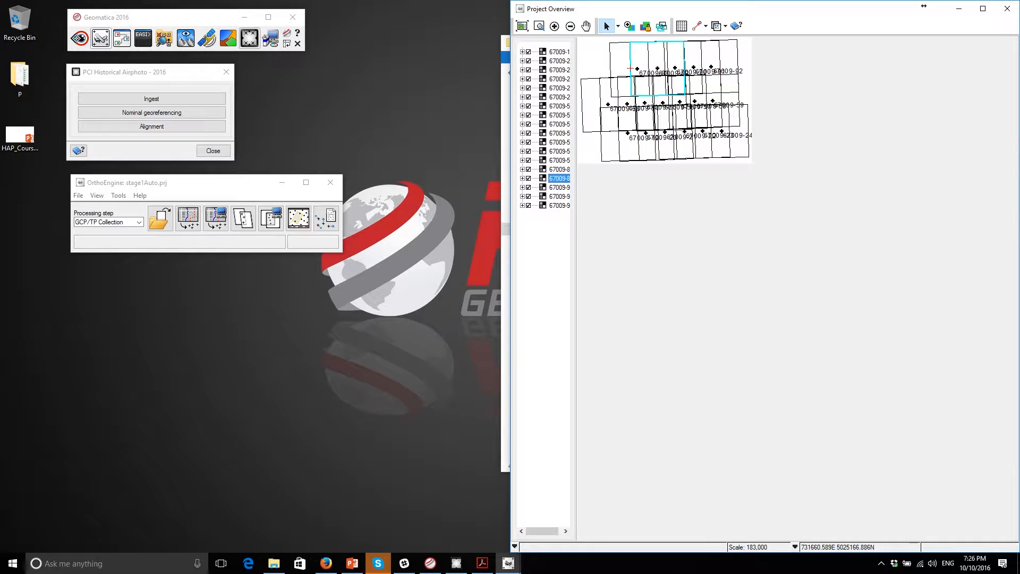
left_click(786, 255)
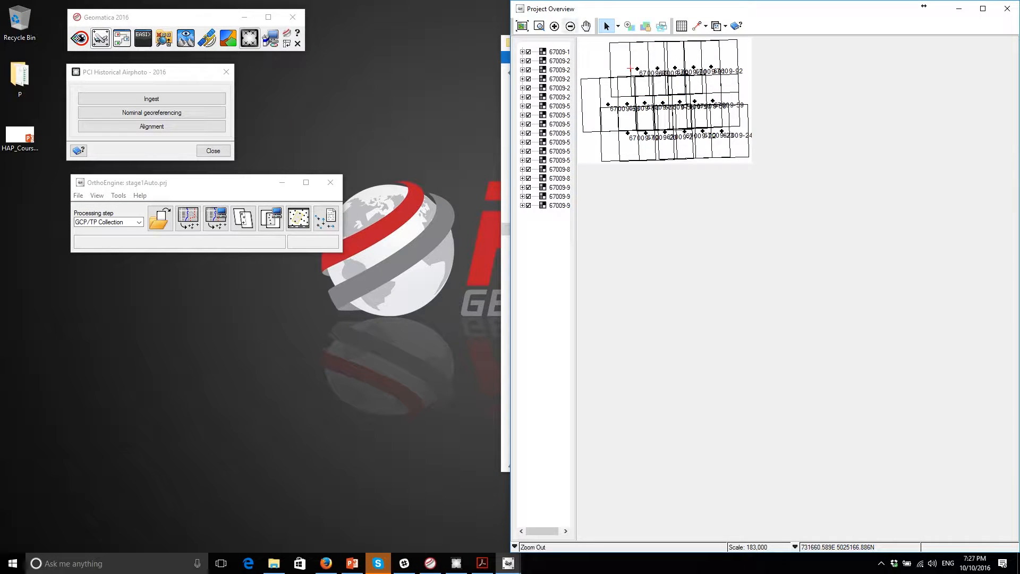
left_click(538, 26)
left_click_drag(767, 170, 571, 30)
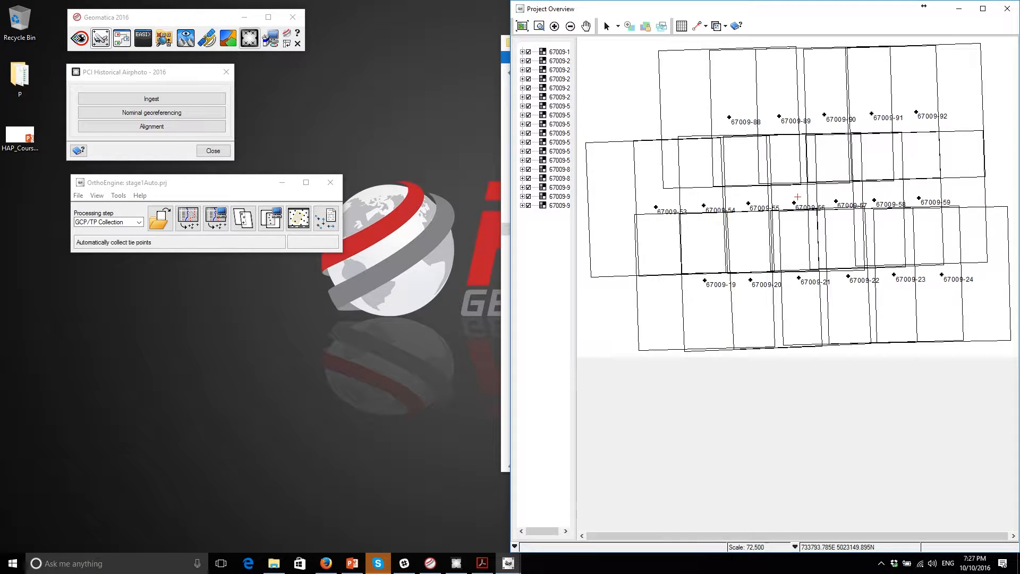
- Open the raw image summary table from the project overview and arrange it below the OrthoEngine window, enlarged to list every image
left_click(681, 26)
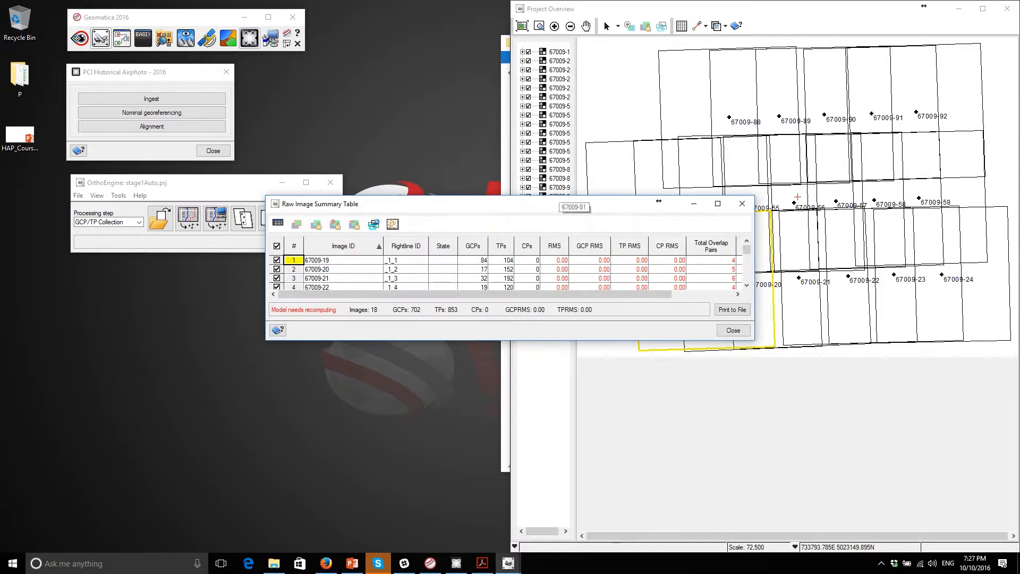
left_click_drag(438, 104, 433, 102)
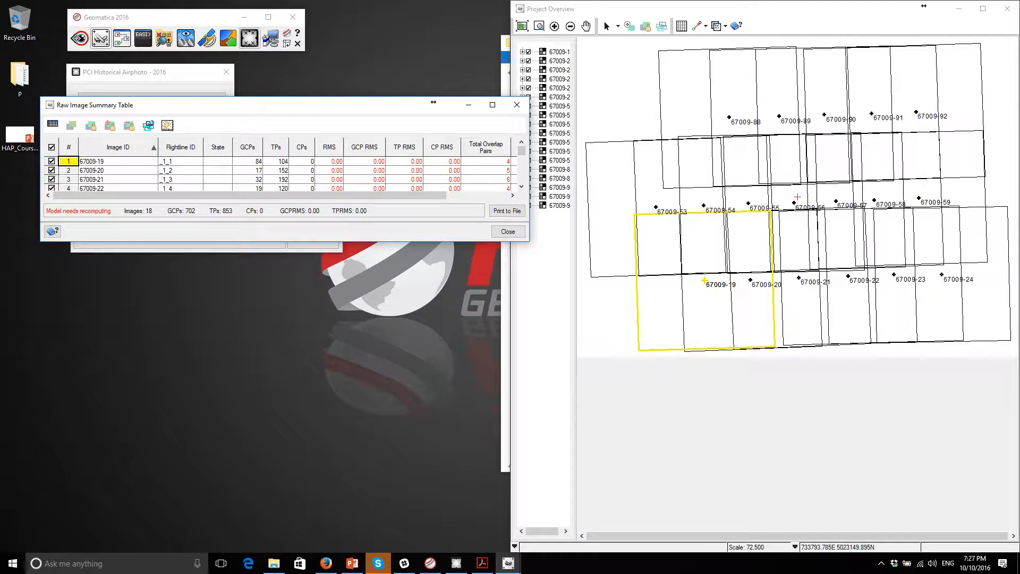
left_click_drag(528, 240, 483, 500)
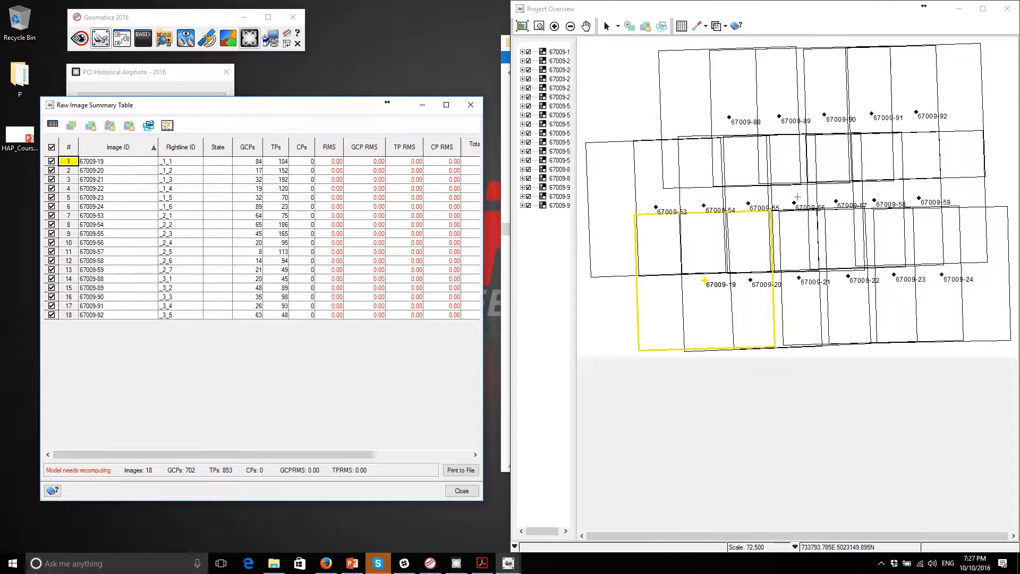
mouse_move(329, 455)
left_mouse_down()
mouse_move(426, 454)
mouse_move(324, 454)
left_mouse_up()
left_click_drag(297, 104, 315, 240)
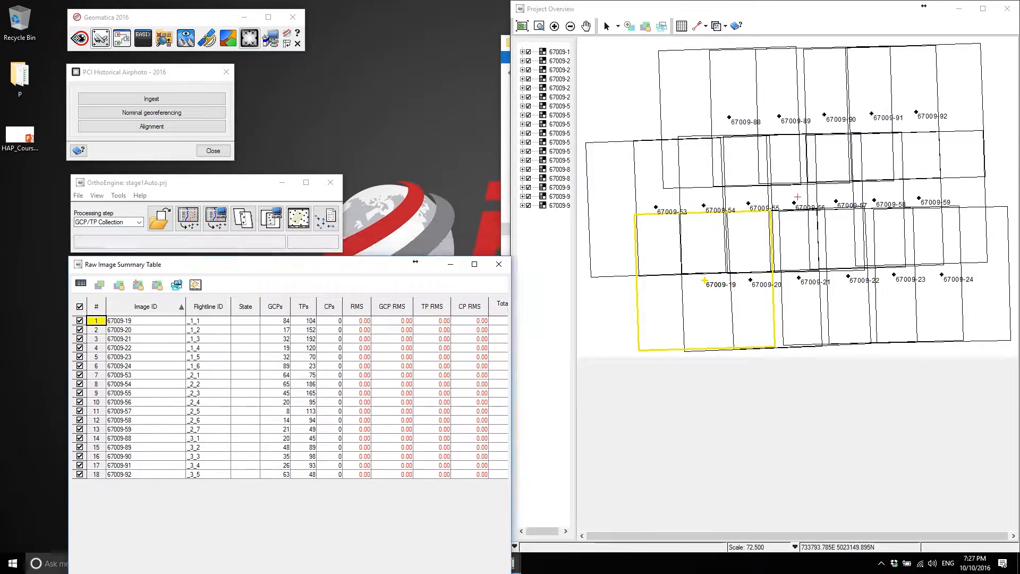
- Open the residual errors report and sort the raw image summary table by GCP RMS in descending order
left_click(325, 218)
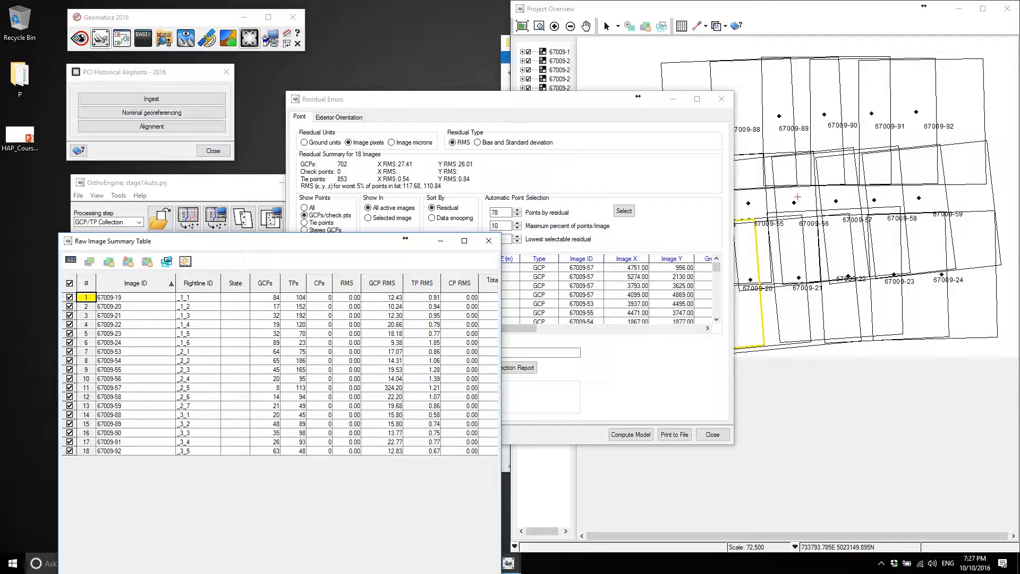
left_click(381, 283)
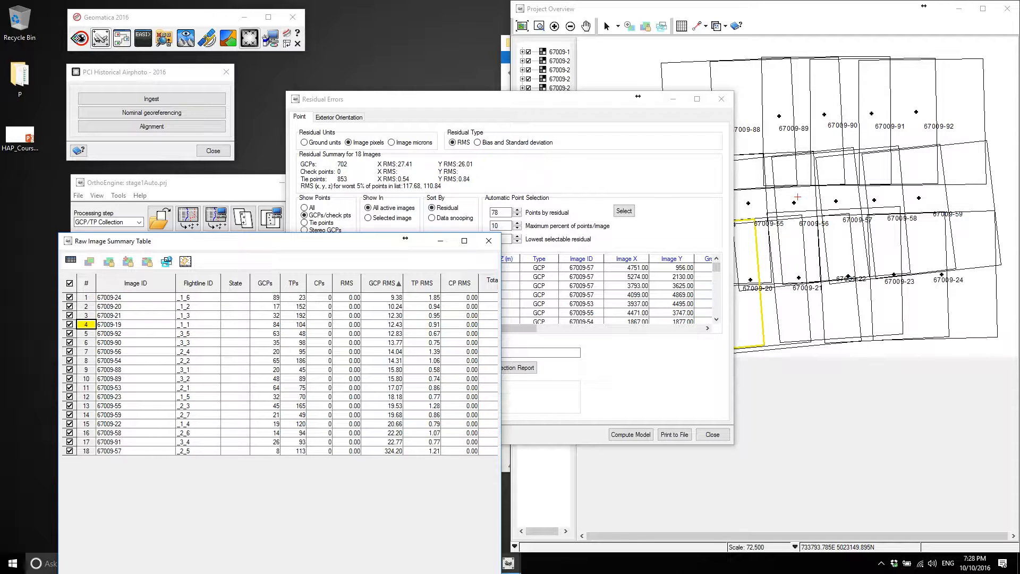
left_click(381, 283)
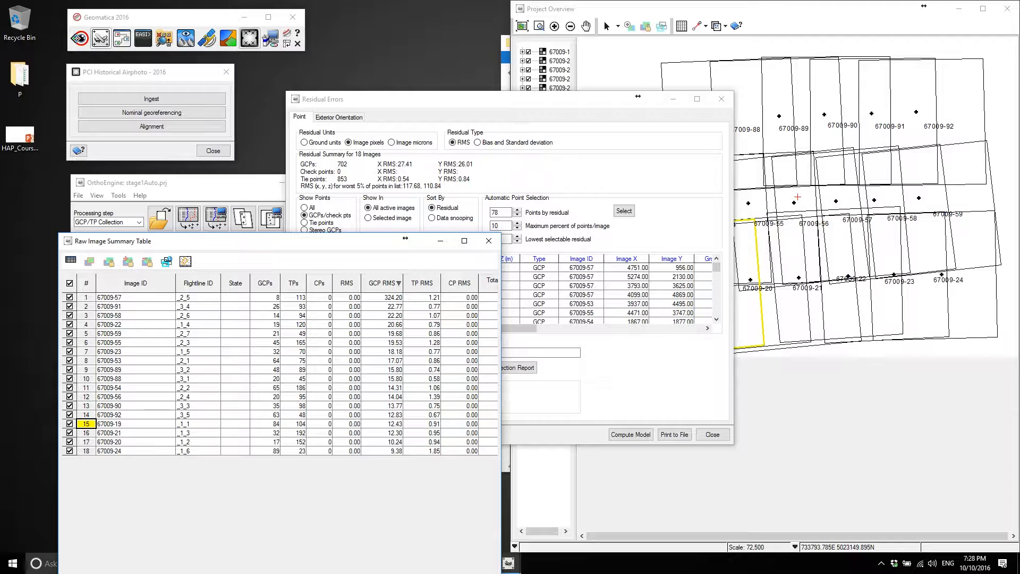
- Open image 67009-57 in the viewer, showing the full photo with its tie points hidden
double_click(86, 298)
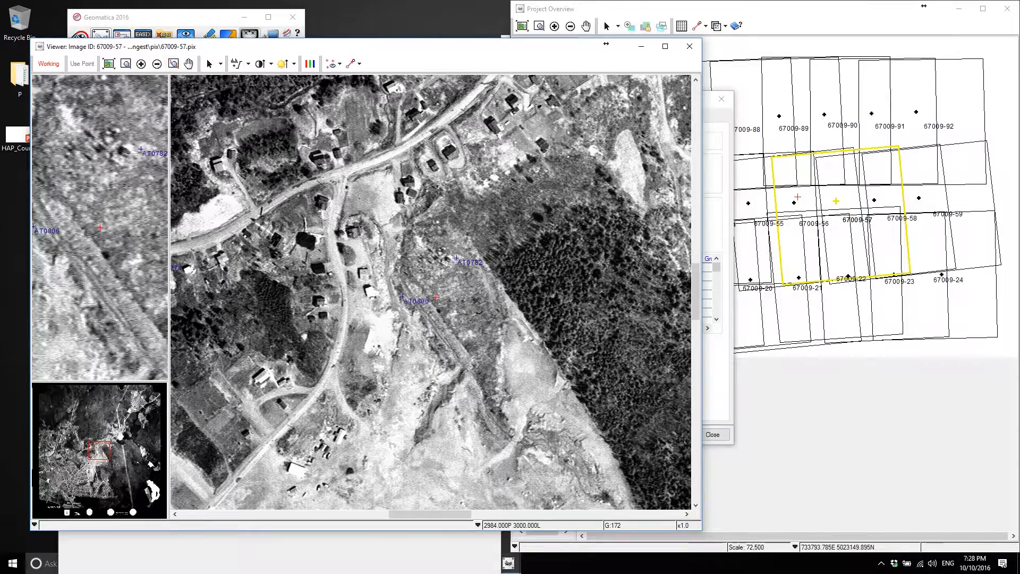
left_click(157, 64)
left_click(157, 64)
left_click(157, 64)
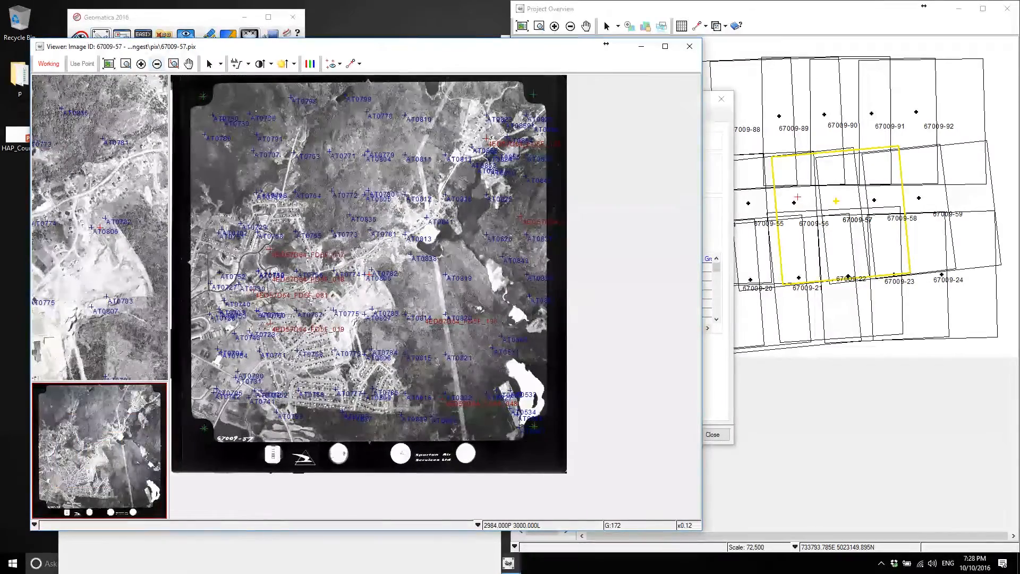
left_click(339, 63)
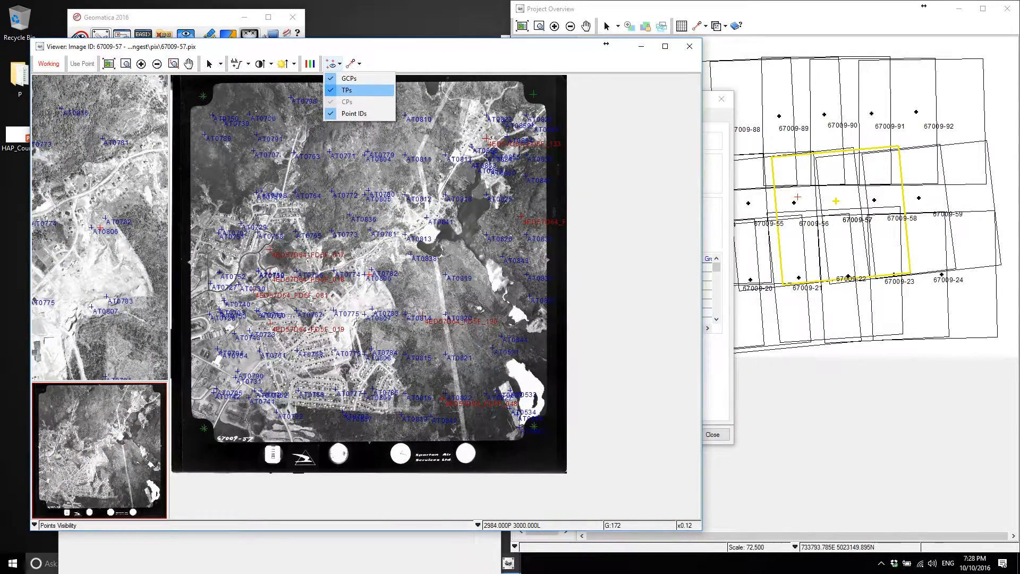
left_click(342, 91)
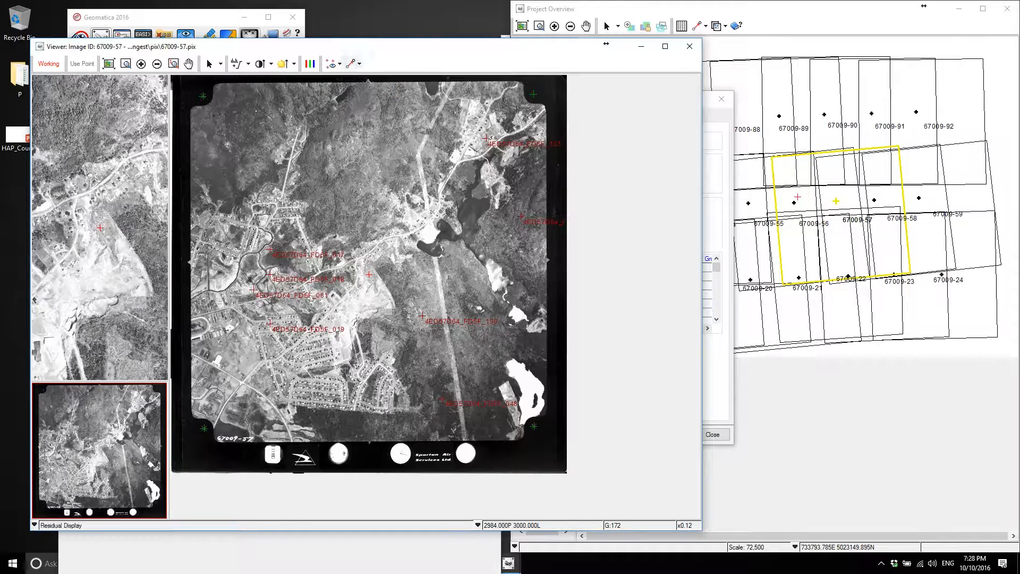
- Display the residual vectors for the ground control points on image 67009-57
left_click(359, 64)
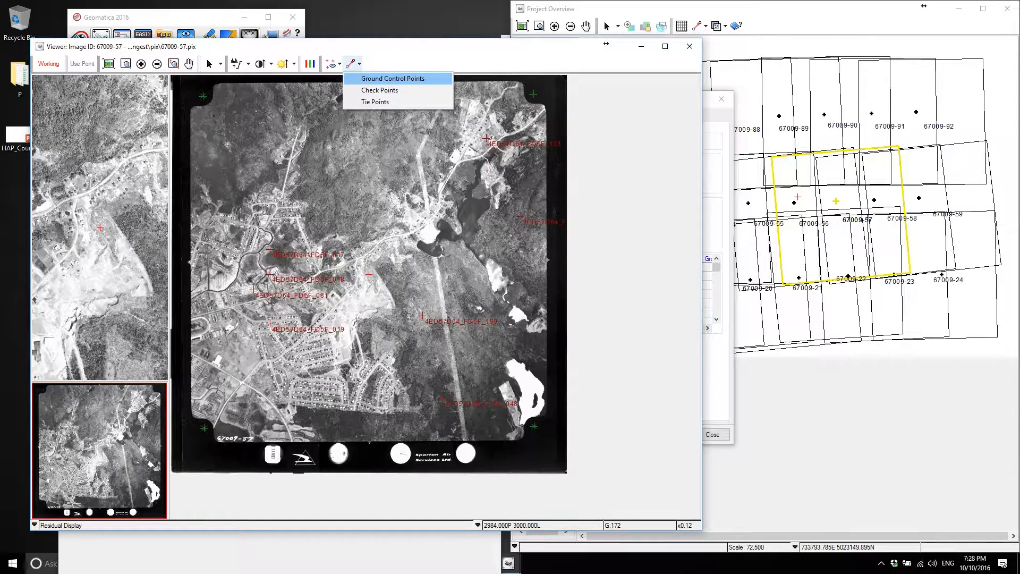
left_click(359, 63)
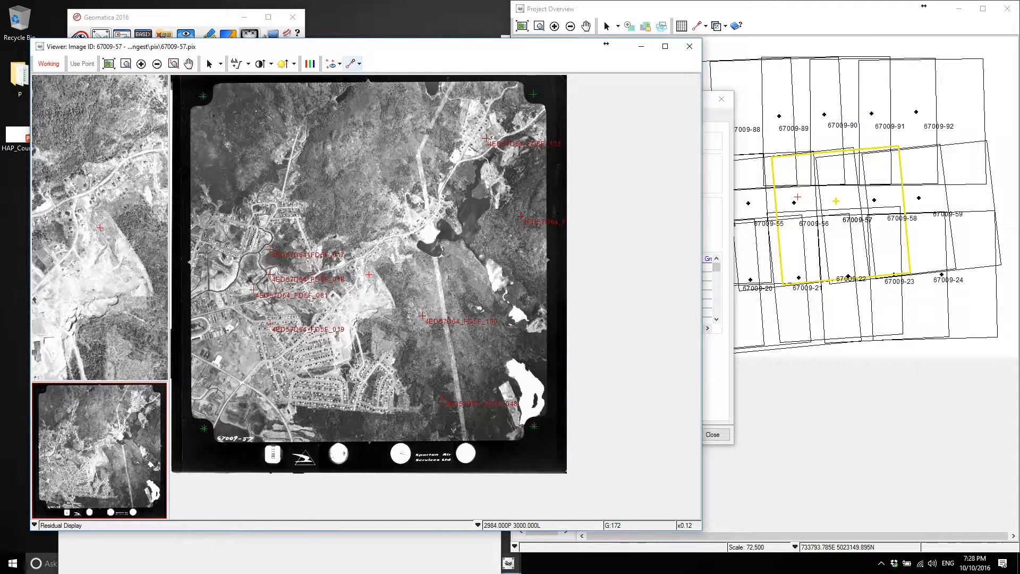
left_click(359, 64)
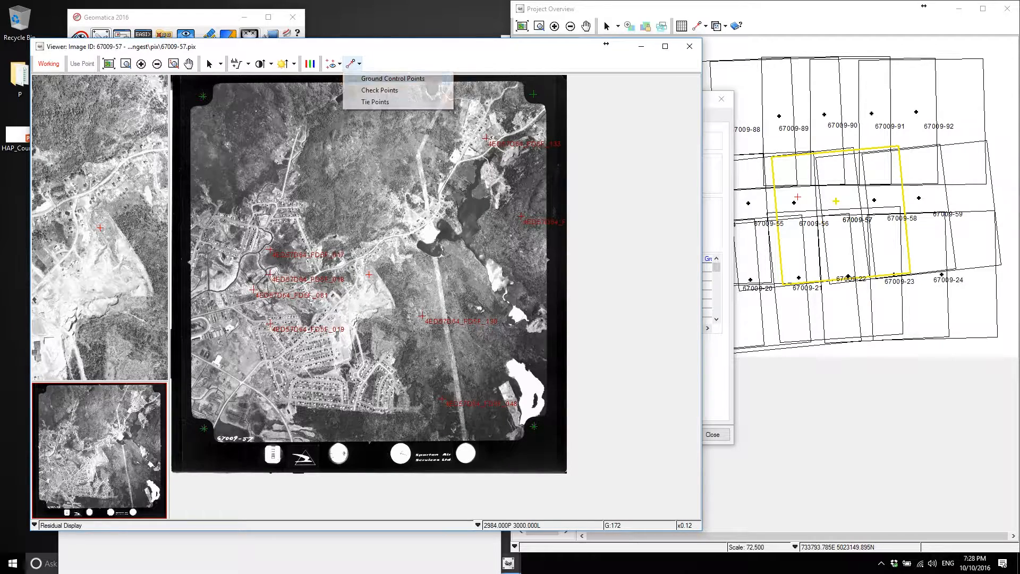
left_click(393, 78)
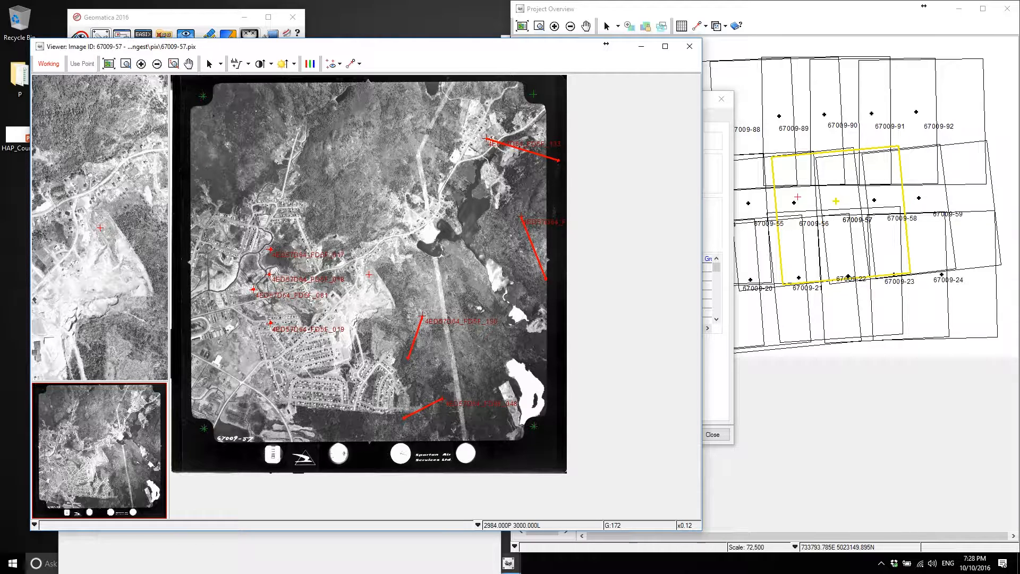
- Delete ground control point 4ED57D64_FD5F_133 from image 67009-57 and recompute the model
left_click(209, 63)
left_click(486, 140)
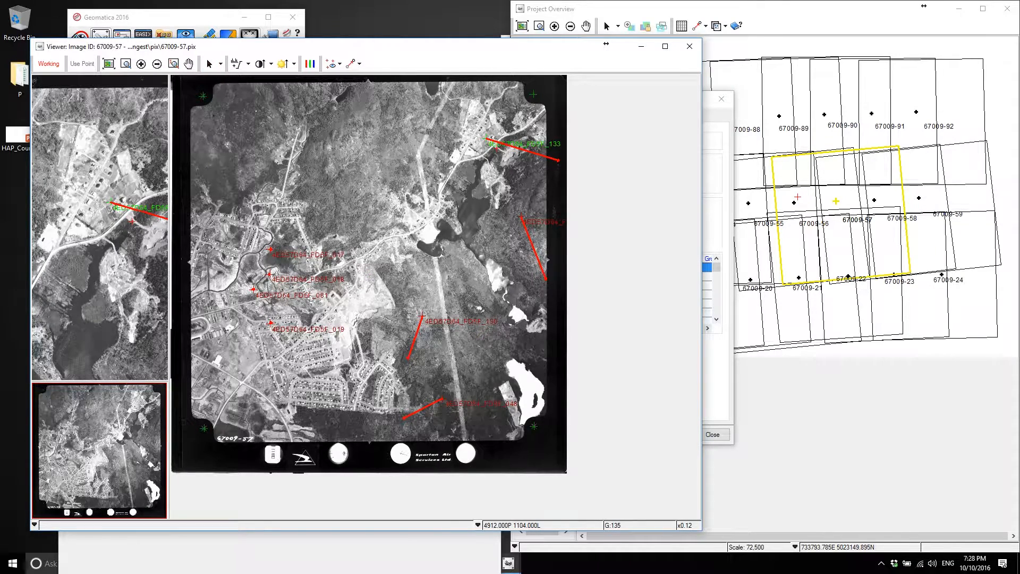
left_click(715, 118)
left_click_drag(478, 99, 831, 188)
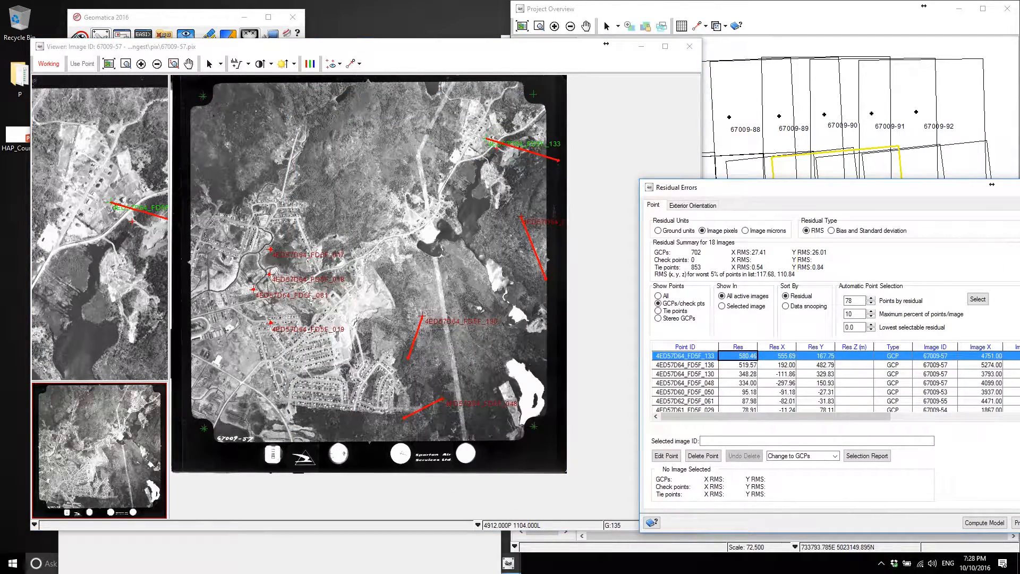
left_click(532, 47)
key("Delete")
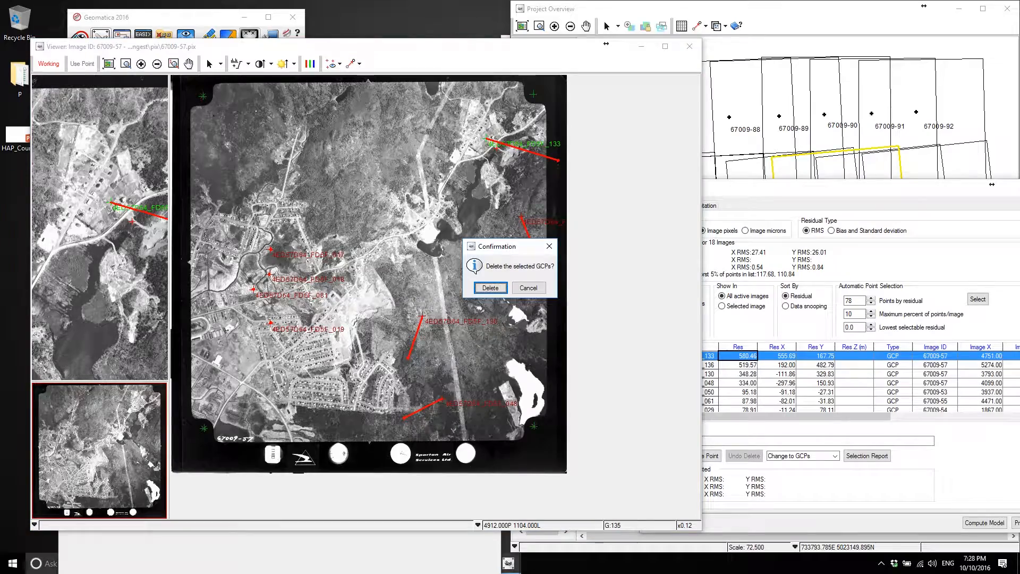
key("Return")
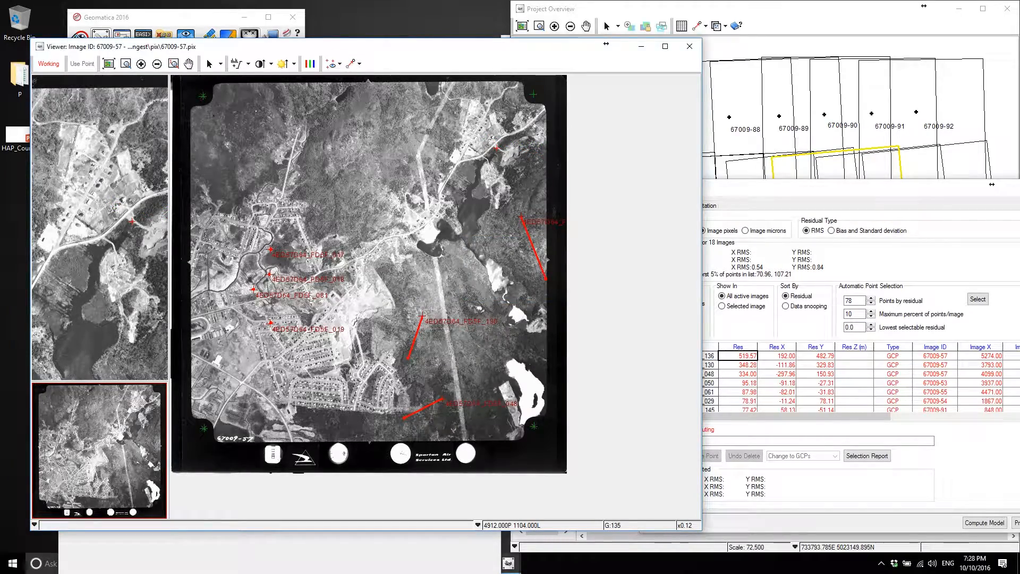
left_click(984, 523)
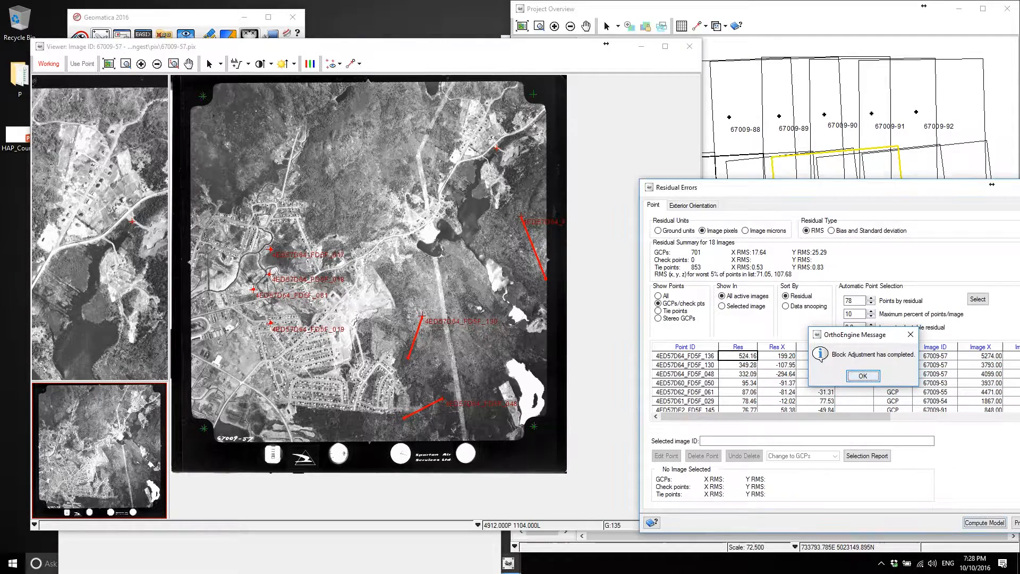
key("Return")
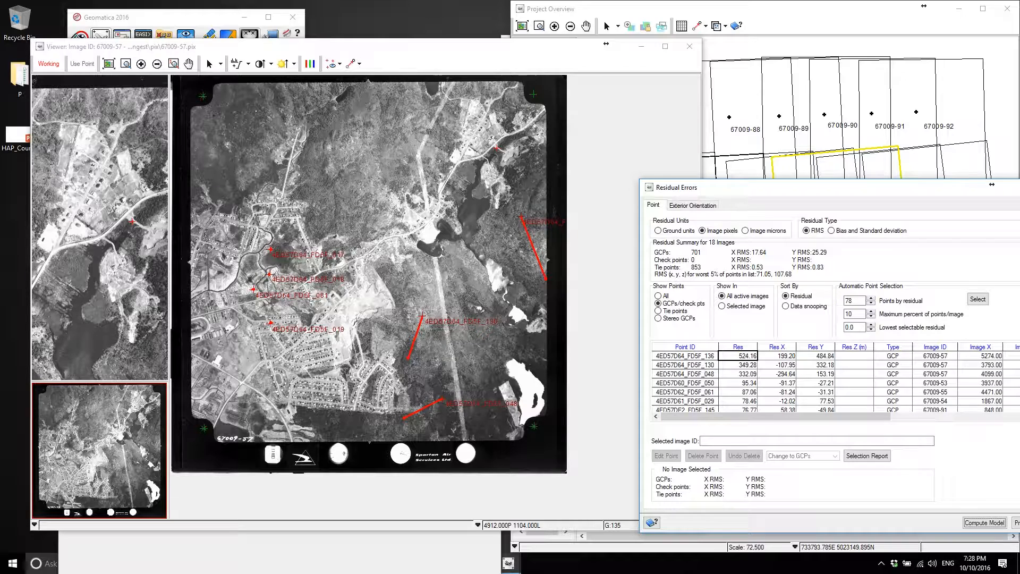
- Delete ground control point 4ED57D64_FD5F_136 near the right edge of image 67009-57
left_click(538, 230)
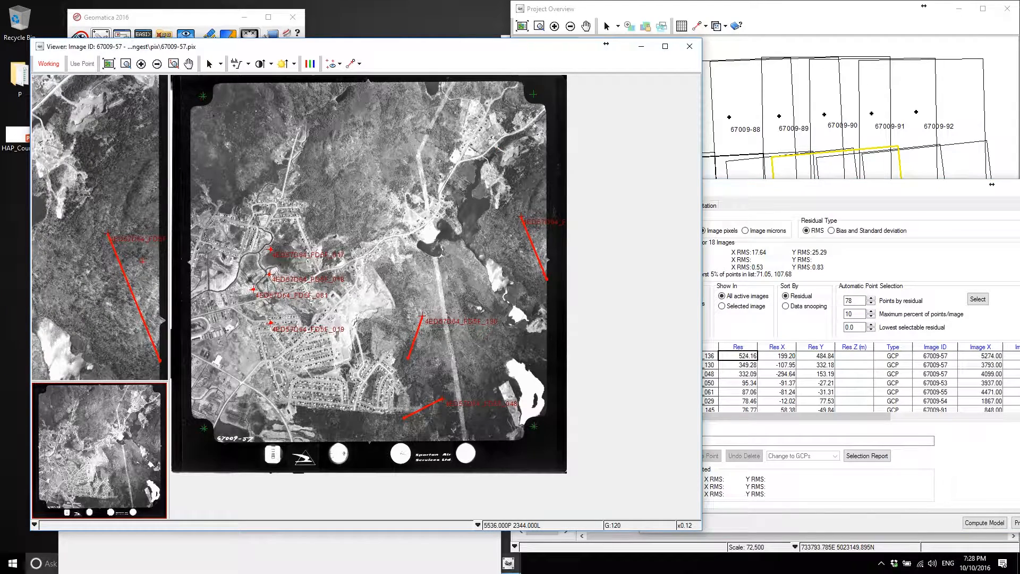
left_click(209, 63)
left_click(521, 217)
key("Delete")
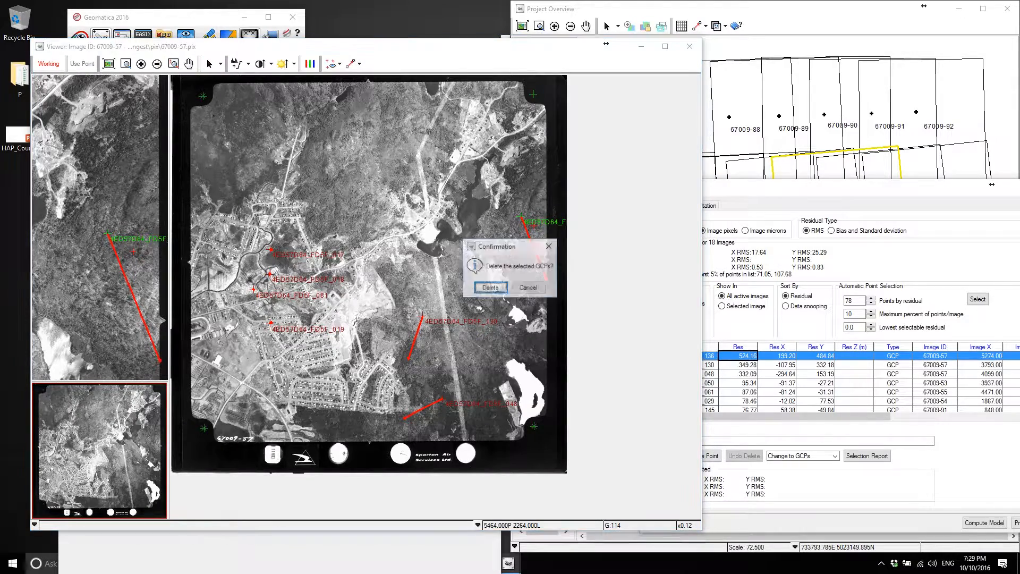
key("Return")
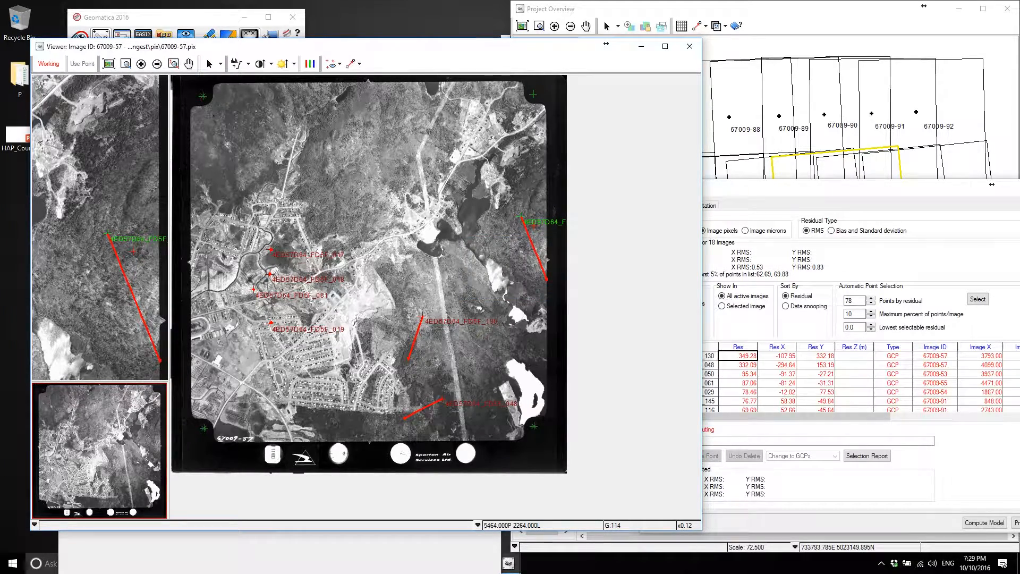
- Delete ground control point 4ED57D64_FD5F_130 from image 67009-57
left_click(435, 326)
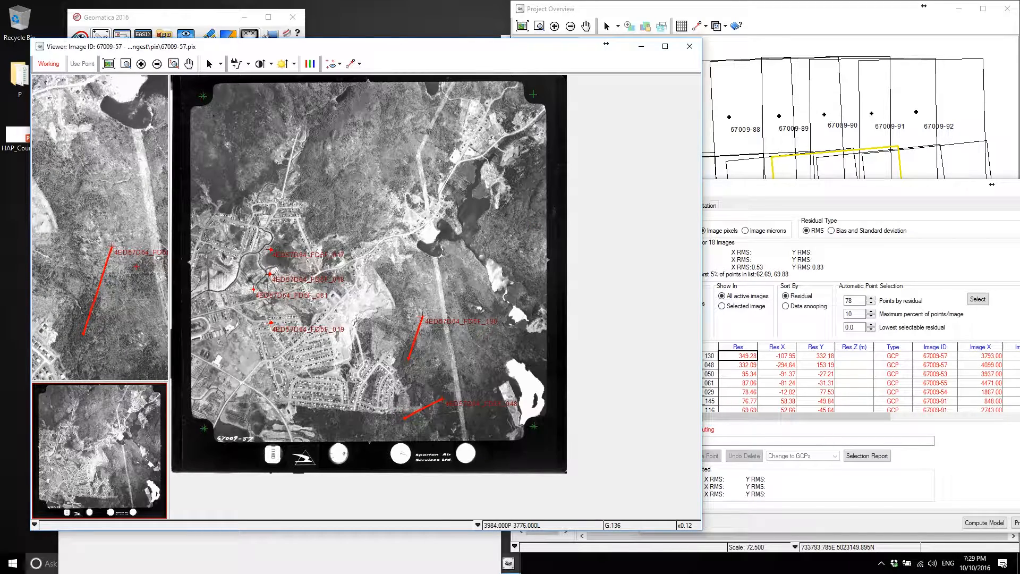
left_click(209, 63)
left_click(442, 329)
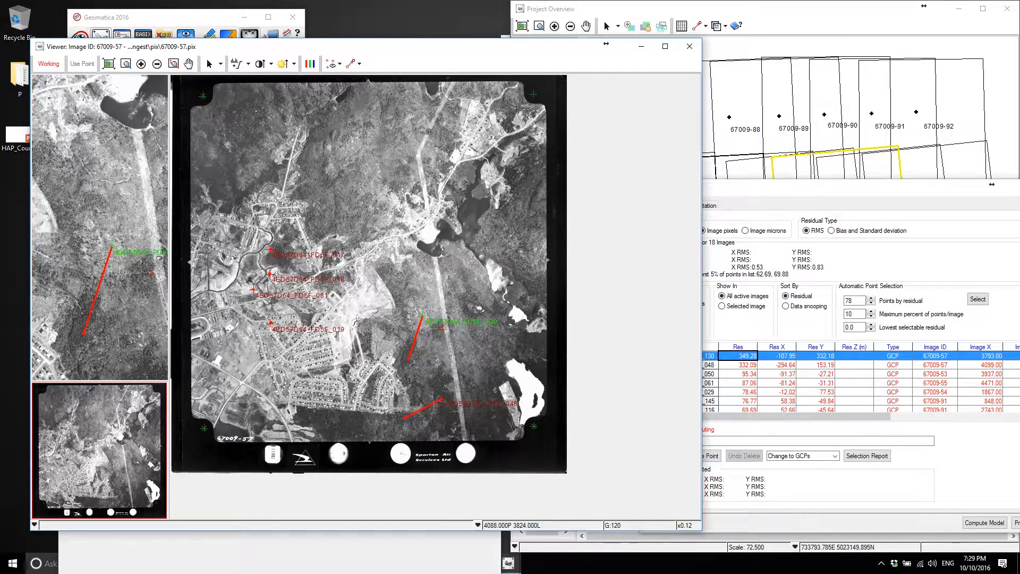
key("Delete")
key("Return")
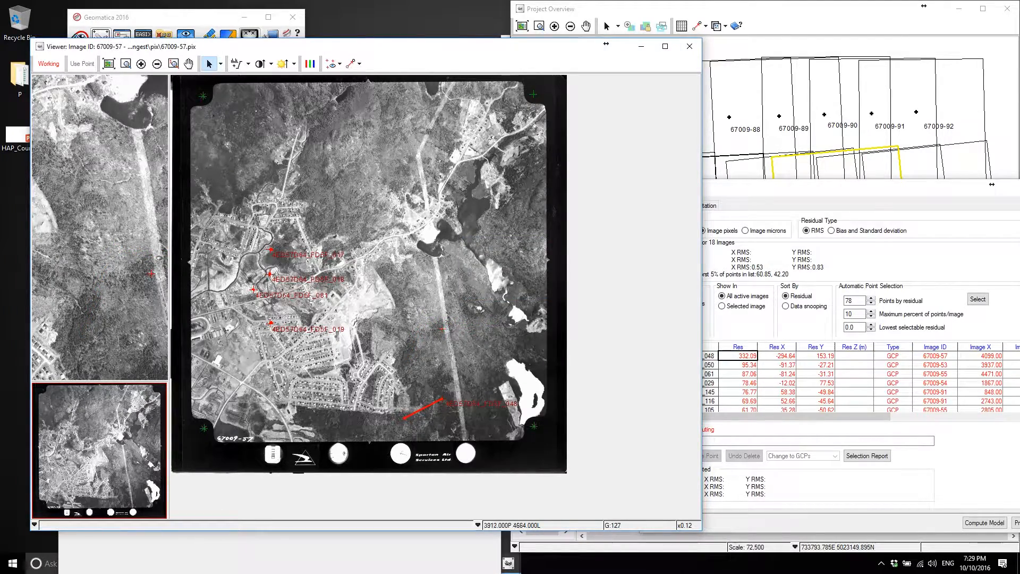
- Delete ground control point 4ED57D64_FD5F_048 from image 67009-57 and recompute the model
left_click(451, 406)
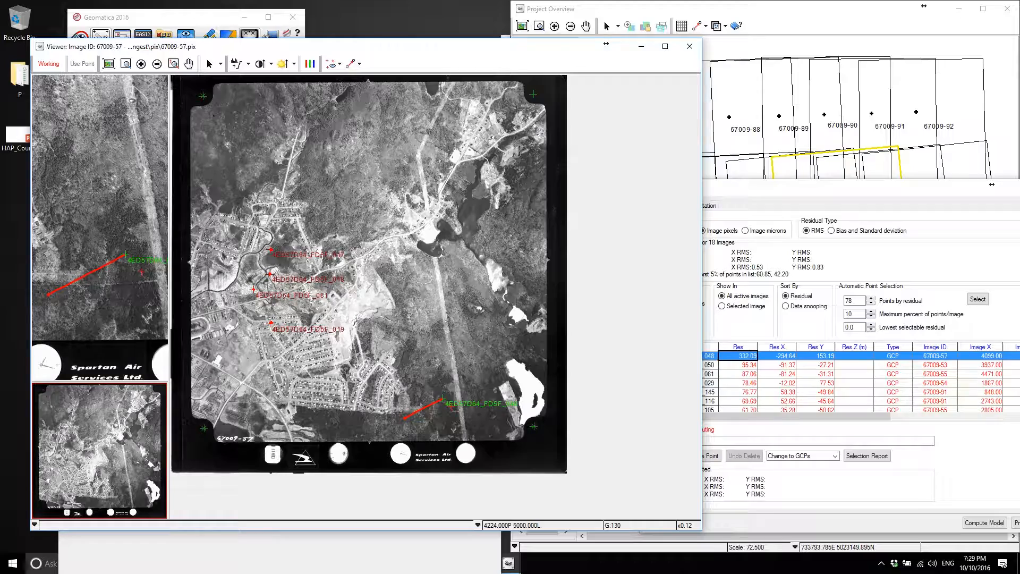
key("Delete")
key("Return")
left_click(985, 523)
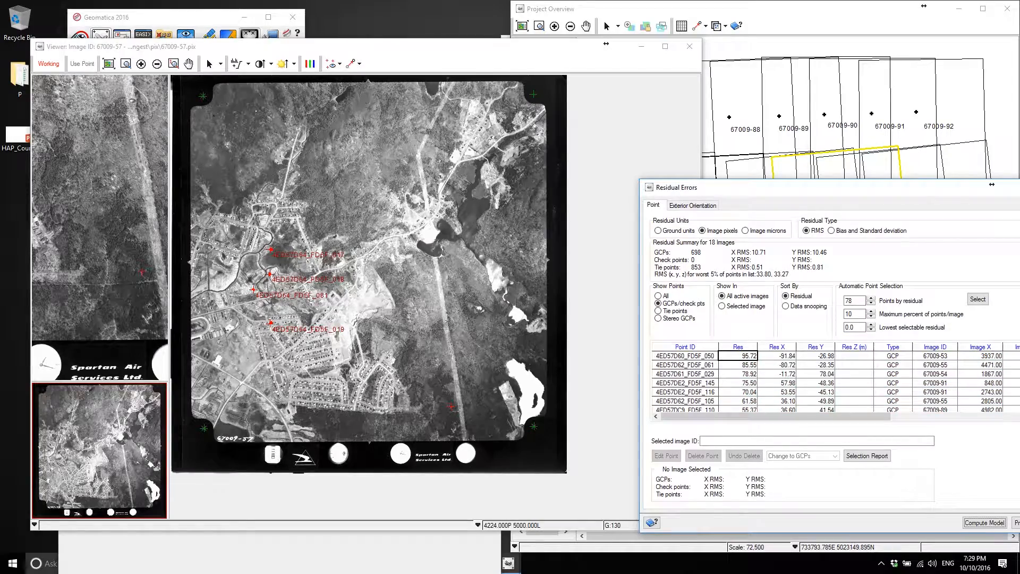
- Close the residual report and the viewer for image 67009-57
left_click_drag(991, 185, 735, 118)
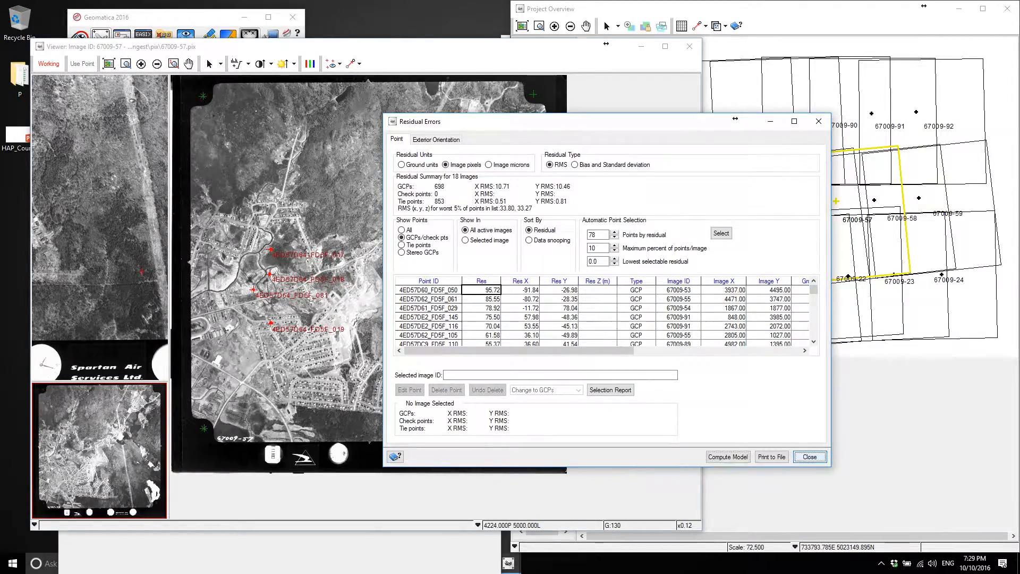
left_click(809, 456)
left_click(689, 46)
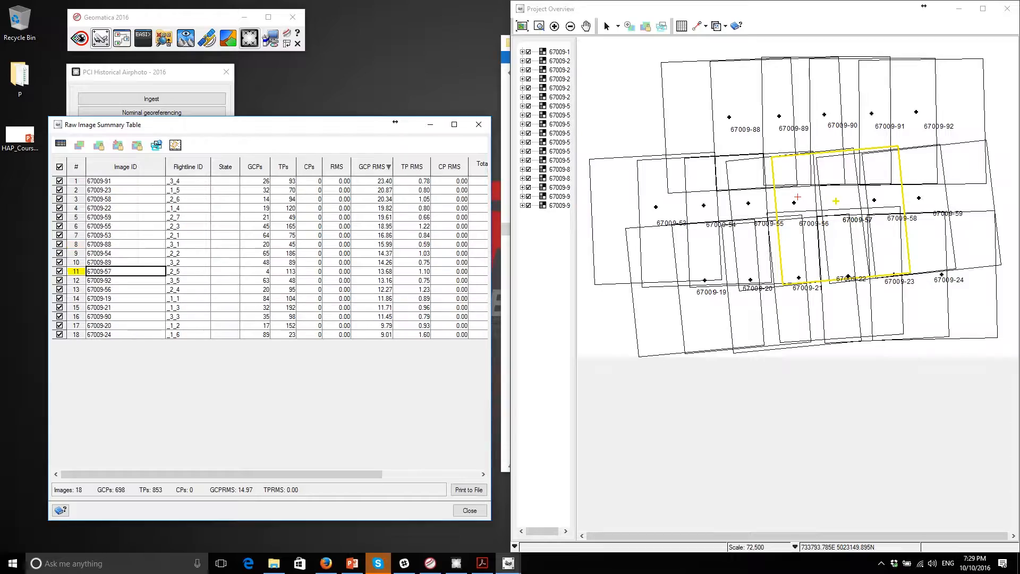
- Open image 67009-91 in the viewer with its tie points hidden and the ground control point residual vectors displayed
double_click(106, 181)
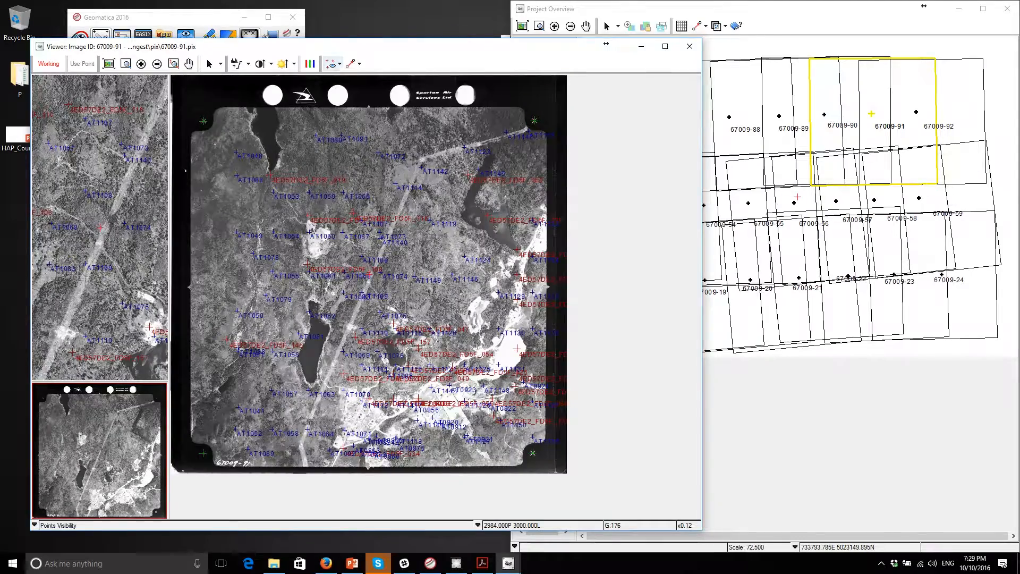
left_click(339, 64)
left_click(355, 102)
left_click(359, 63)
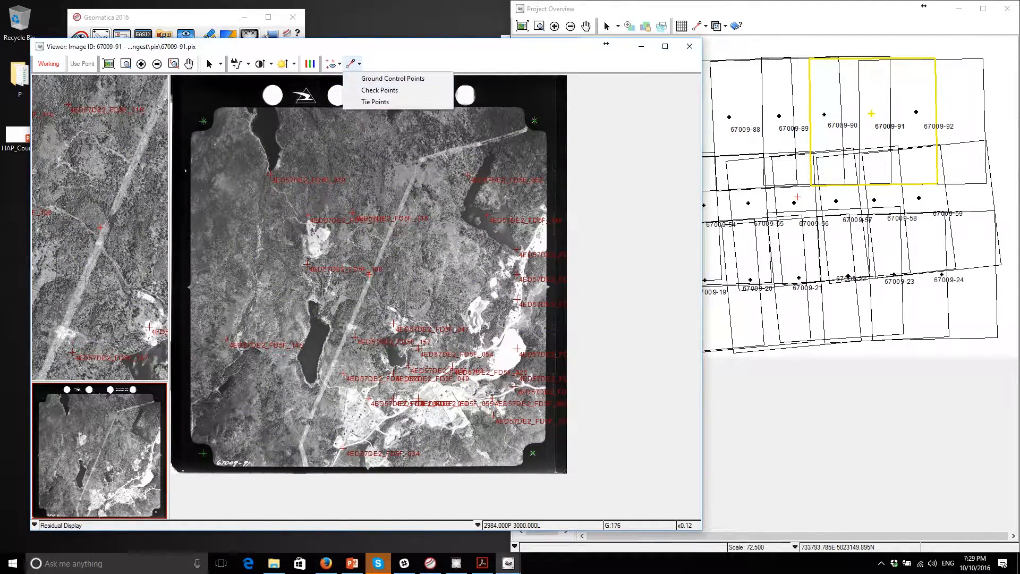
left_click(393, 78)
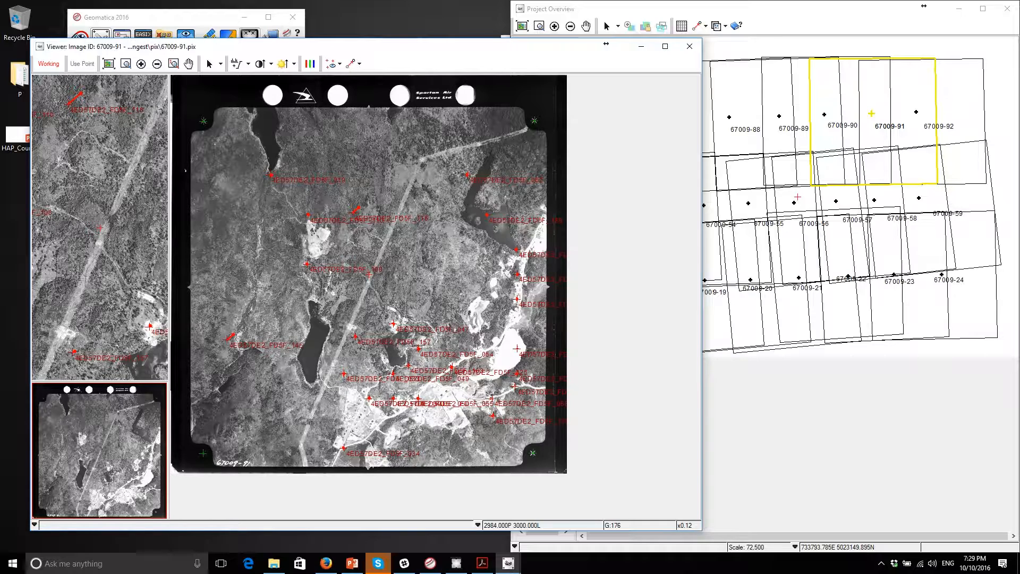
- Delete ground control point 4ED57DE2_FD5F_145 from image 67009-91, west of the elongated lake
left_click(209, 64)
left_click(231, 344)
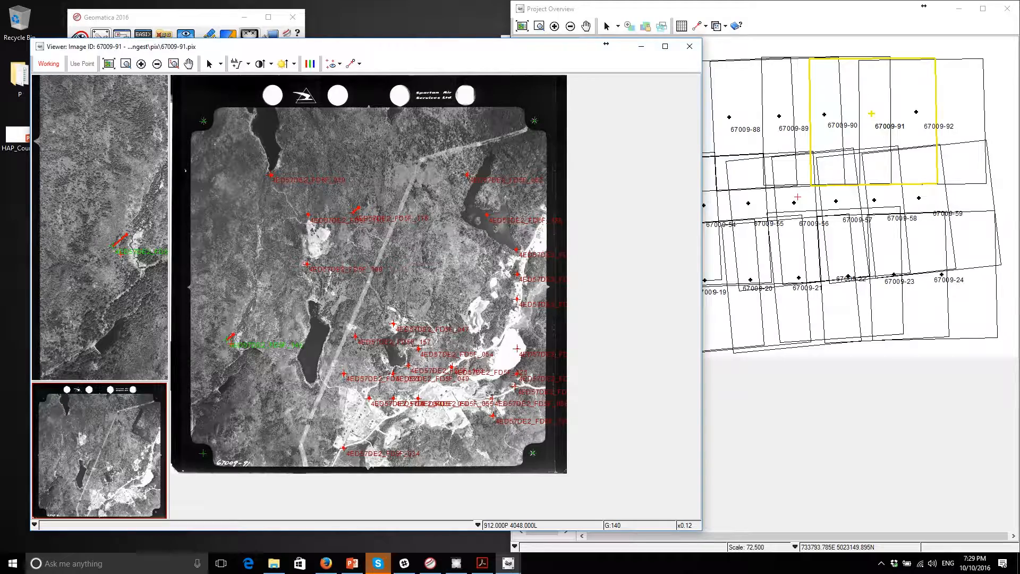
key("Delete")
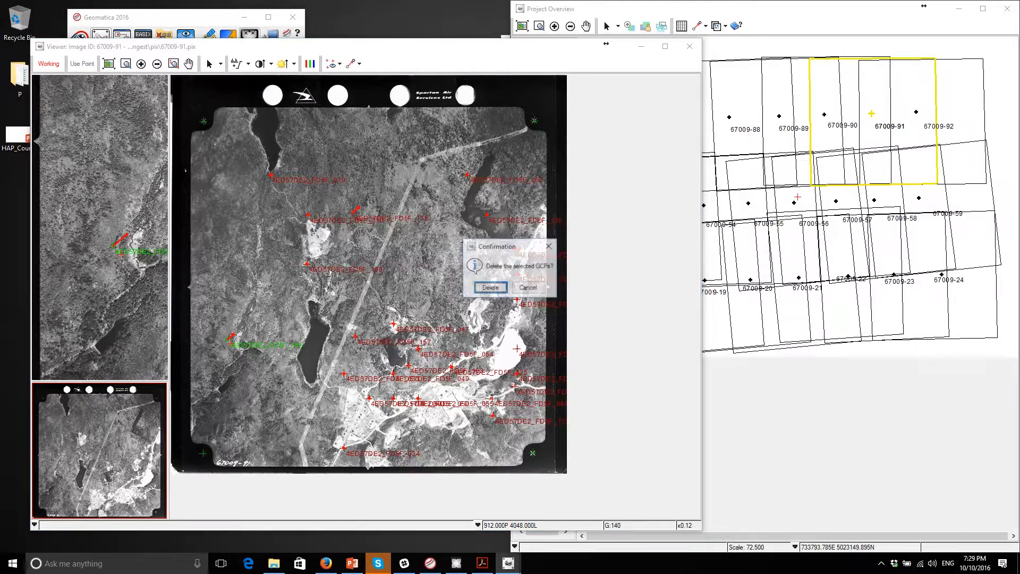
key("Return")
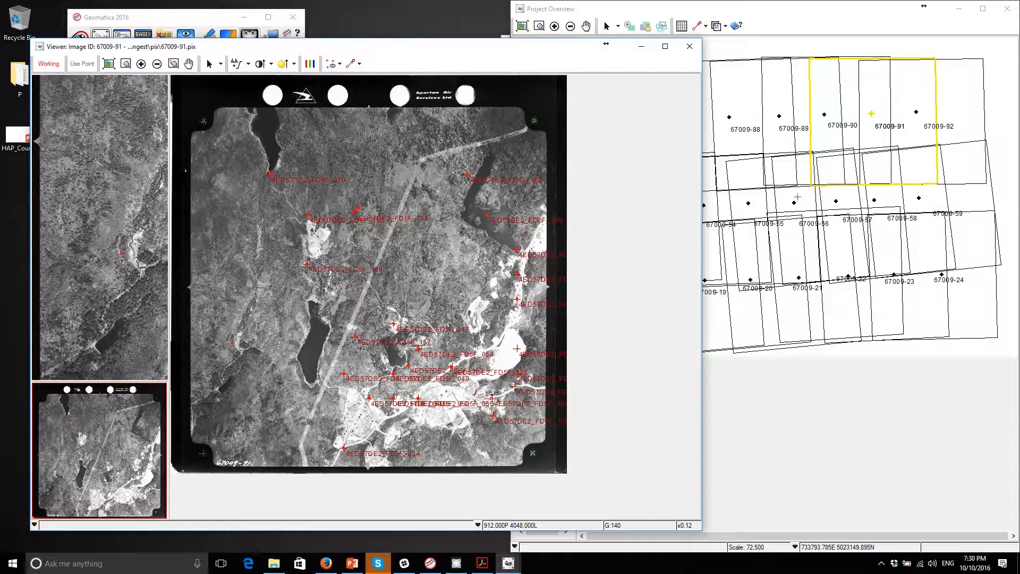
- Delete ground control point 4ED57DE2_FD5F_116 in the upper middle of image 67009-91
left_click(352, 211)
left_click(352, 221)
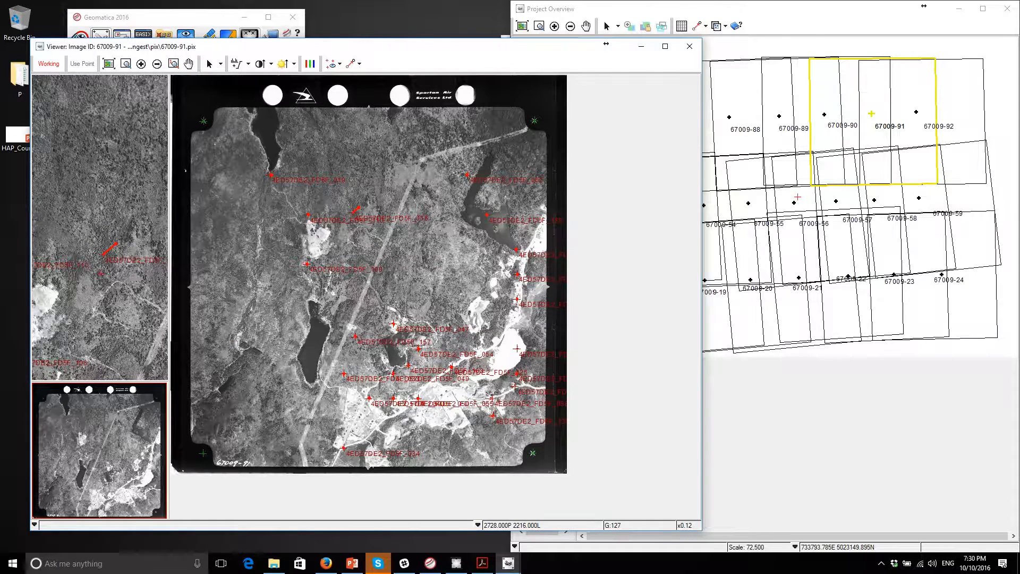
left_click(210, 64)
left_click(357, 220)
key("Delete")
left_click(490, 287)
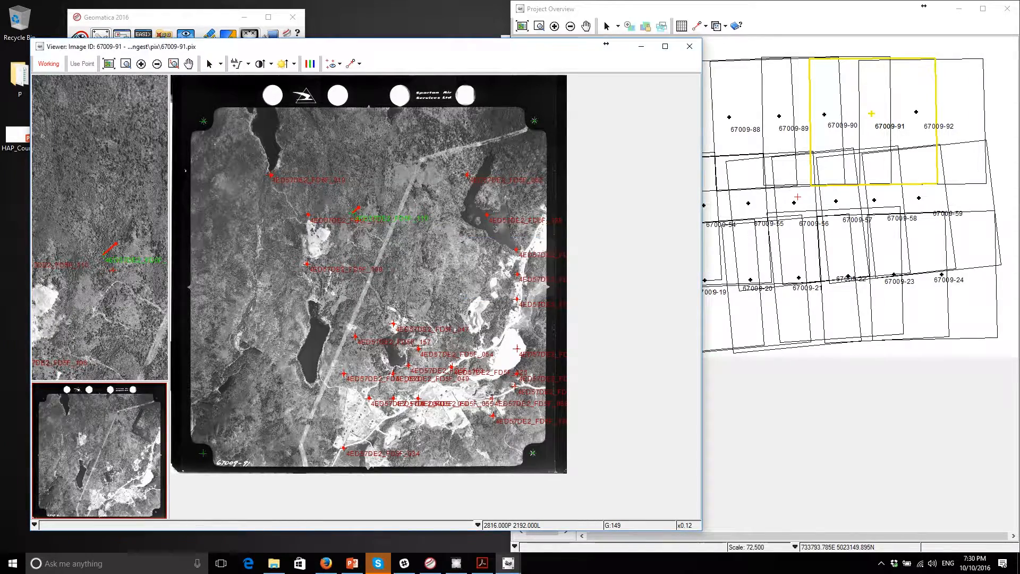
- Close the viewer and the image summary table, and recompute the model from the residual report
left_click(689, 46)
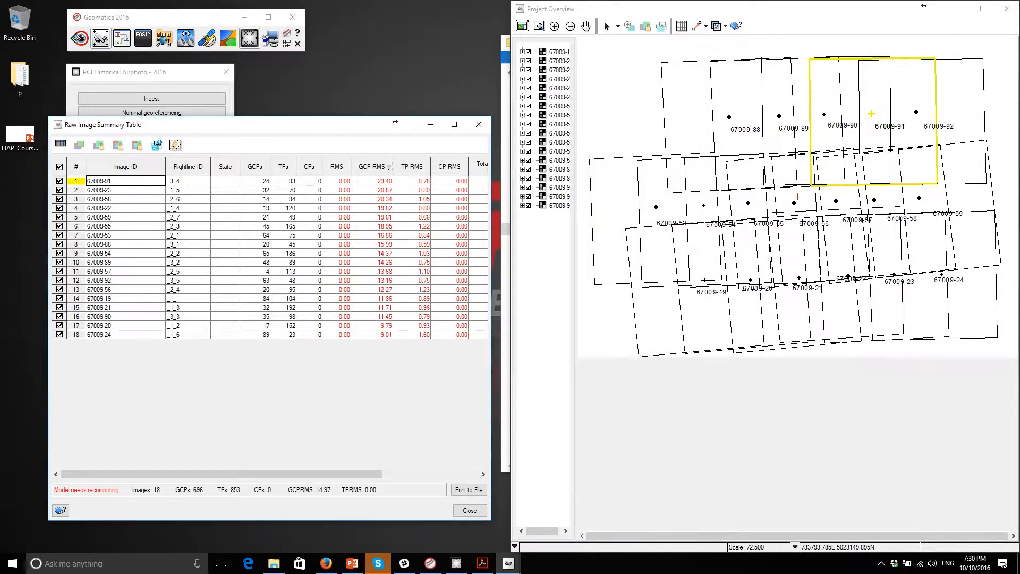
left_click(470, 510)
left_click(326, 218)
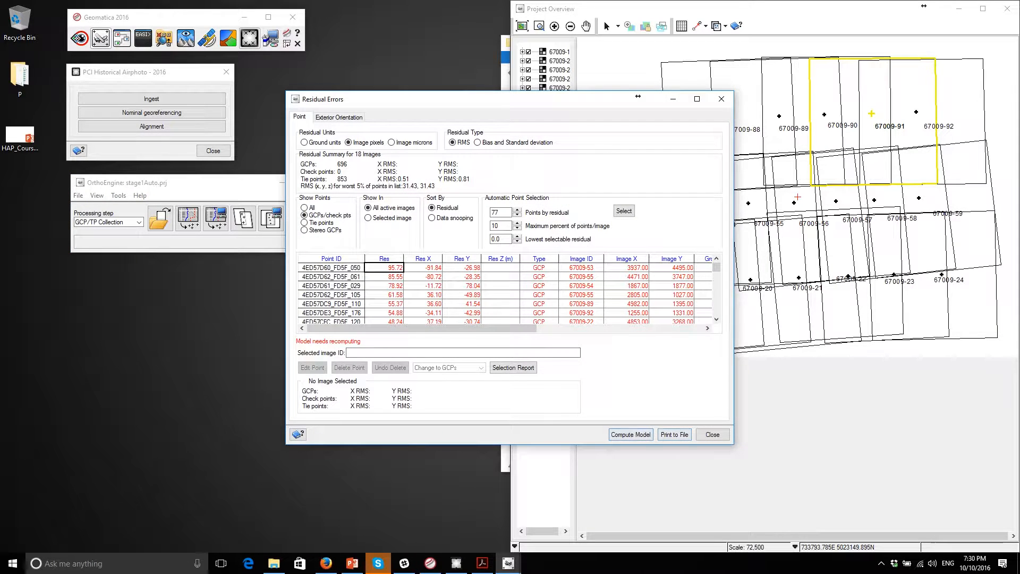
left_click(630, 434)
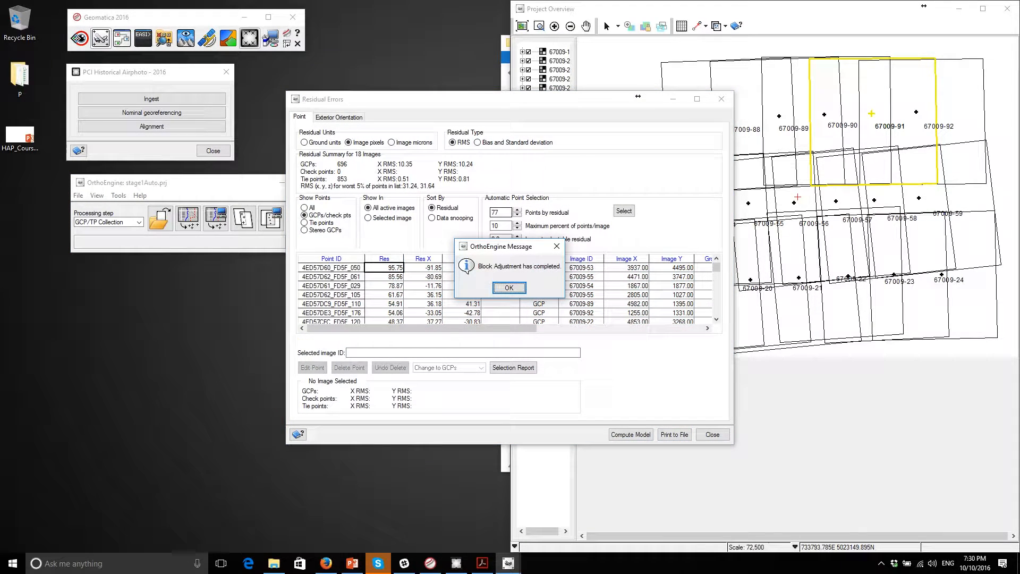
key("Return")
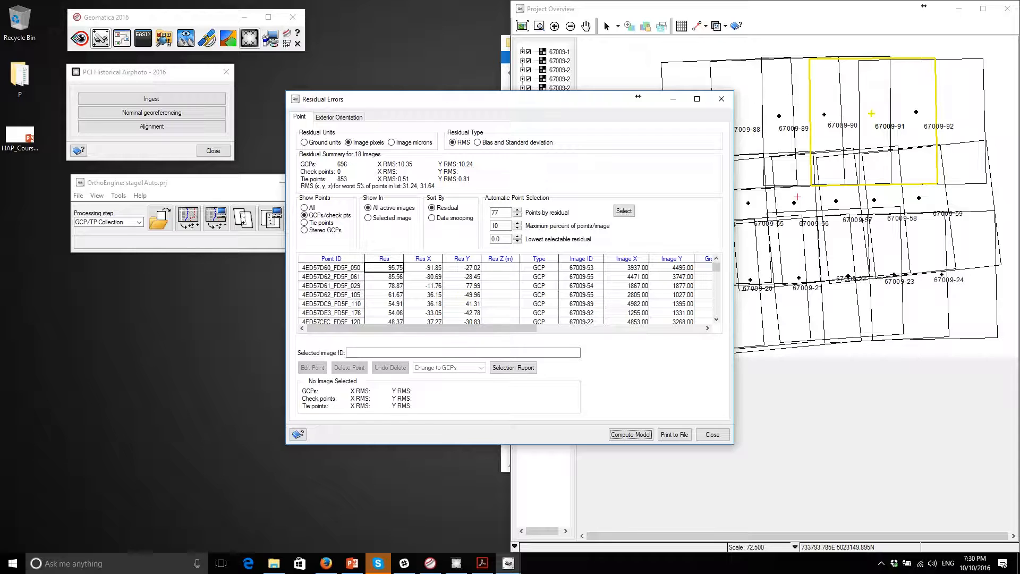
- Delete the three ground control points with the largest residuals: 4ED57D60_FD5F_050, 4ED57D62_FD5F_061 and 4ED57D61_FD5F_029
left_click(384, 258)
left_click(384, 259)
left_click(384, 268)
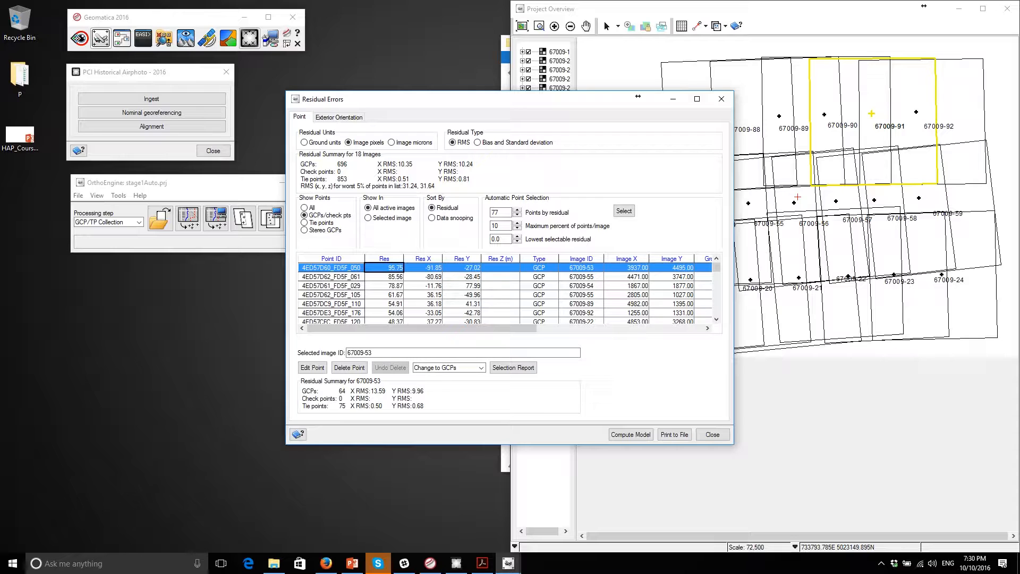
scroll(504, 291, "down", 5)
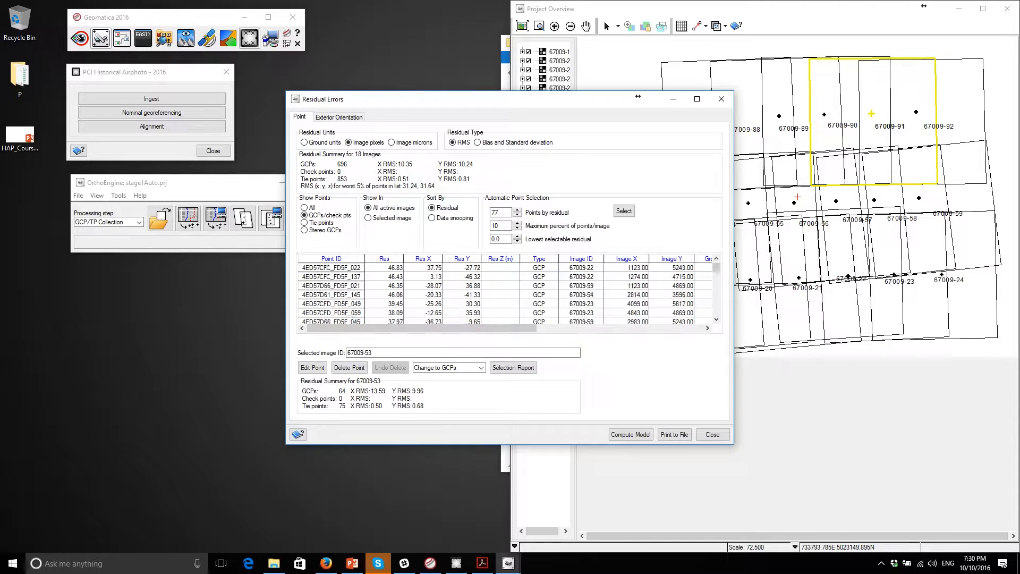
scroll(504, 291, "up", 5)
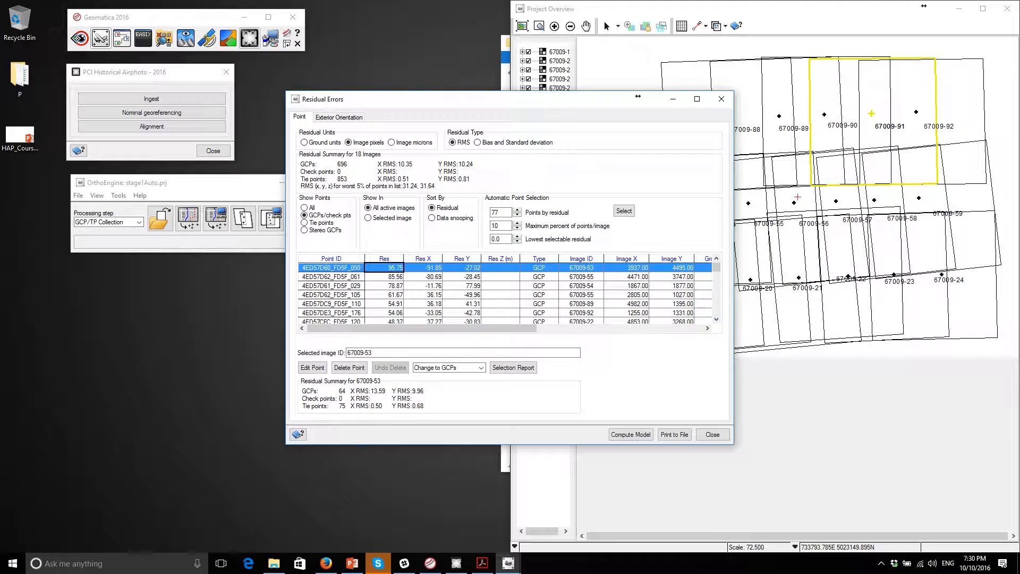
left_click(384, 286, "shift")
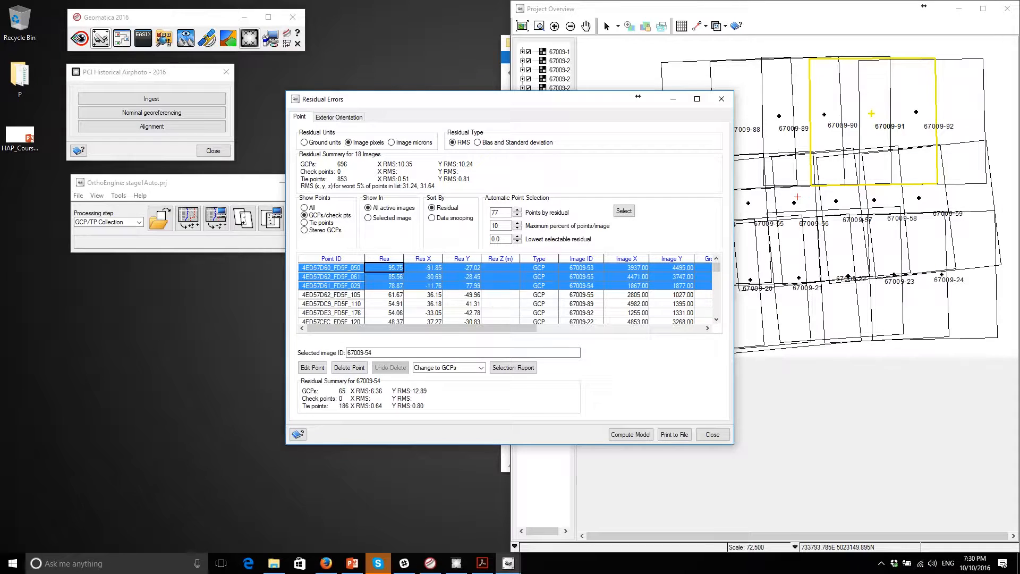
left_click(349, 367)
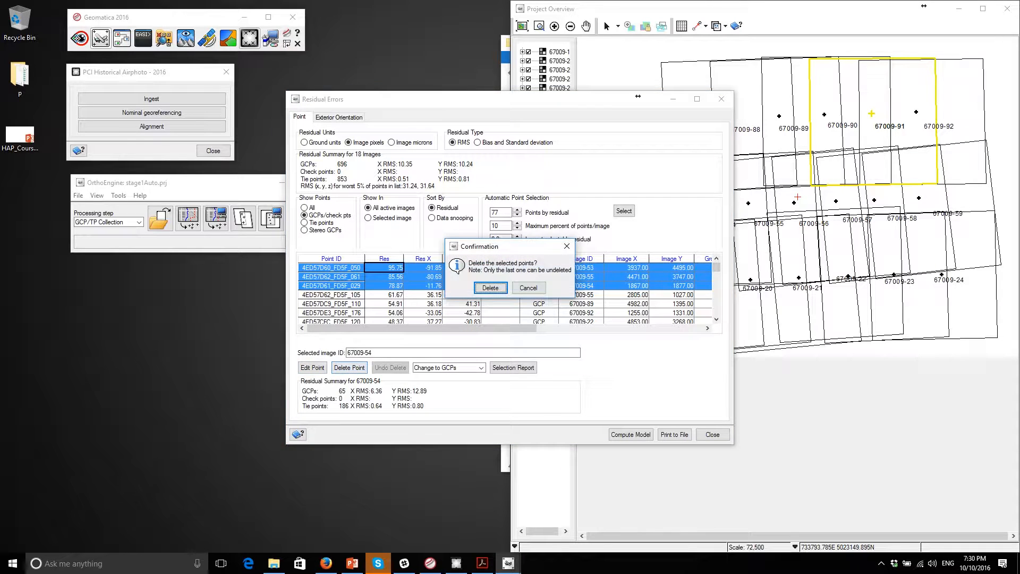
key("Return")
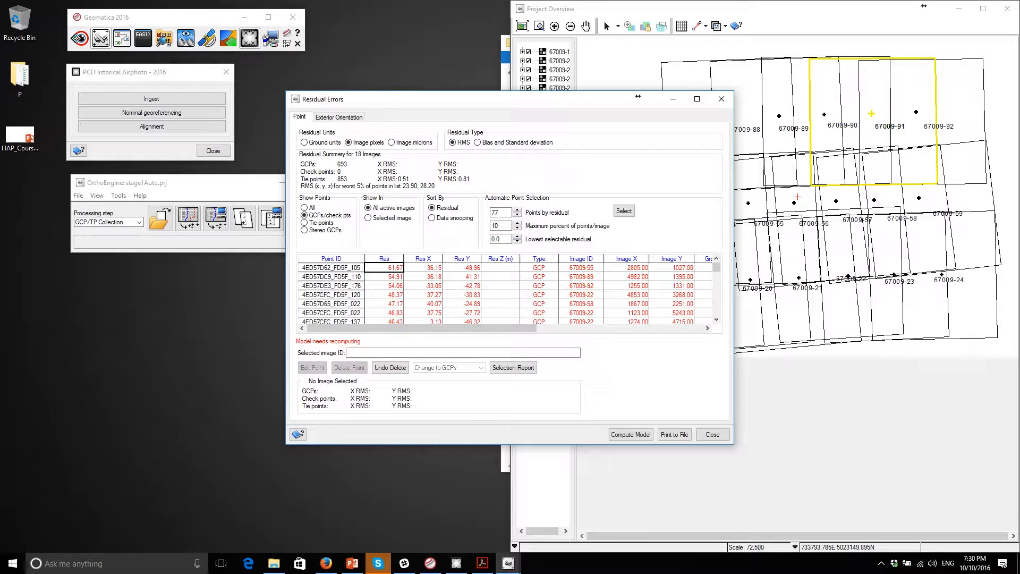
- Recompute the model without the three deleted points and close the residual report
left_click(631, 434)
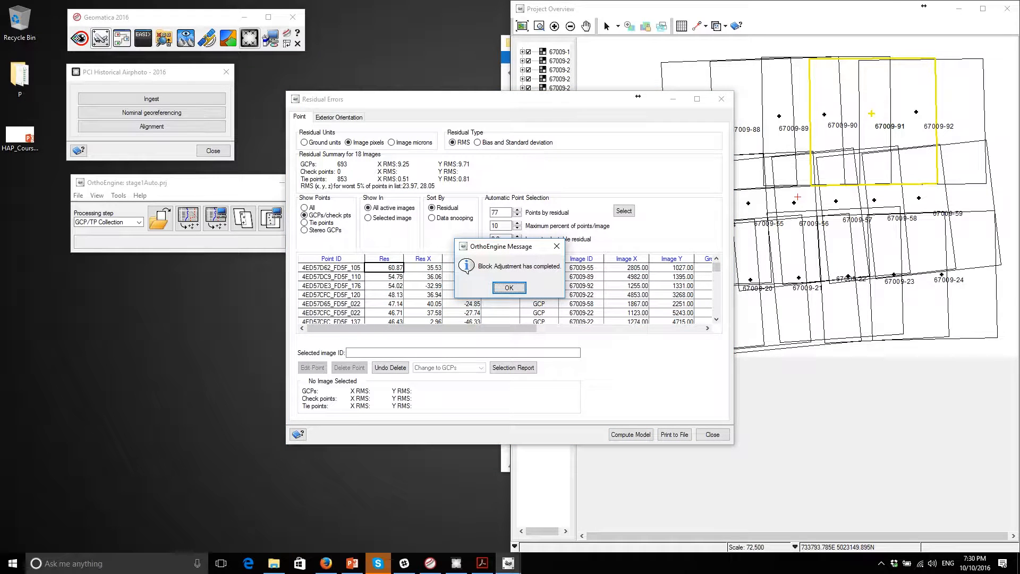
key("Return")
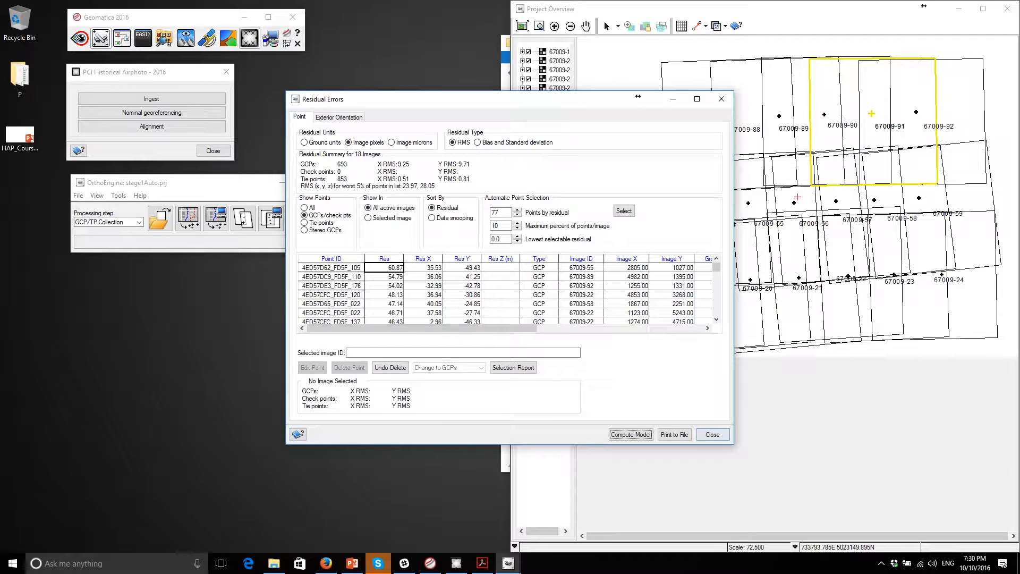
left_click(712, 434)
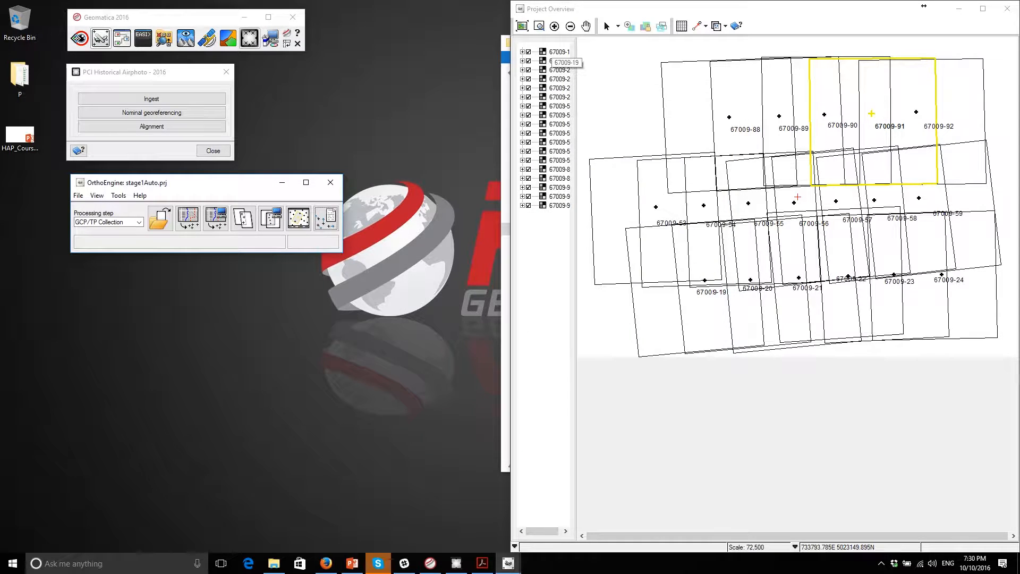
- Display the ground control points of all images, 67009-19 through 67009-92, in the project overview
left_click(559, 52)
left_click(558, 205, "shift")
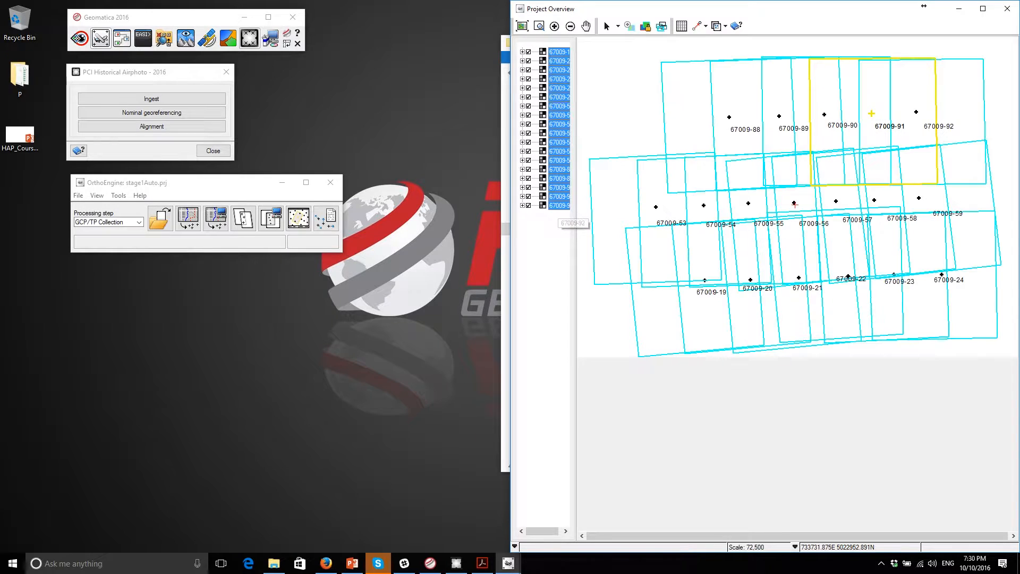
right_click(562, 91)
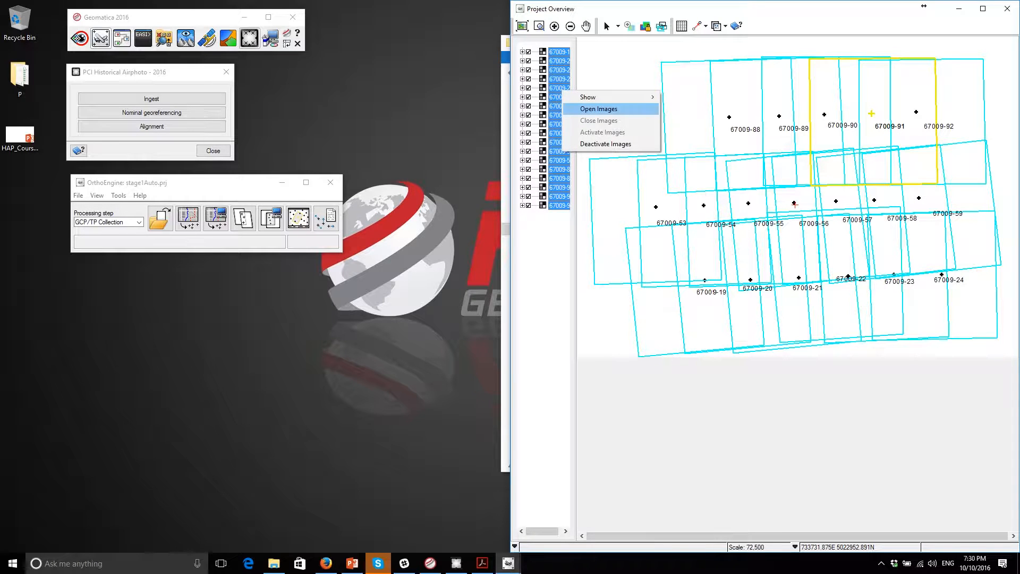
mouse_move(611, 97)
left_click(683, 144)
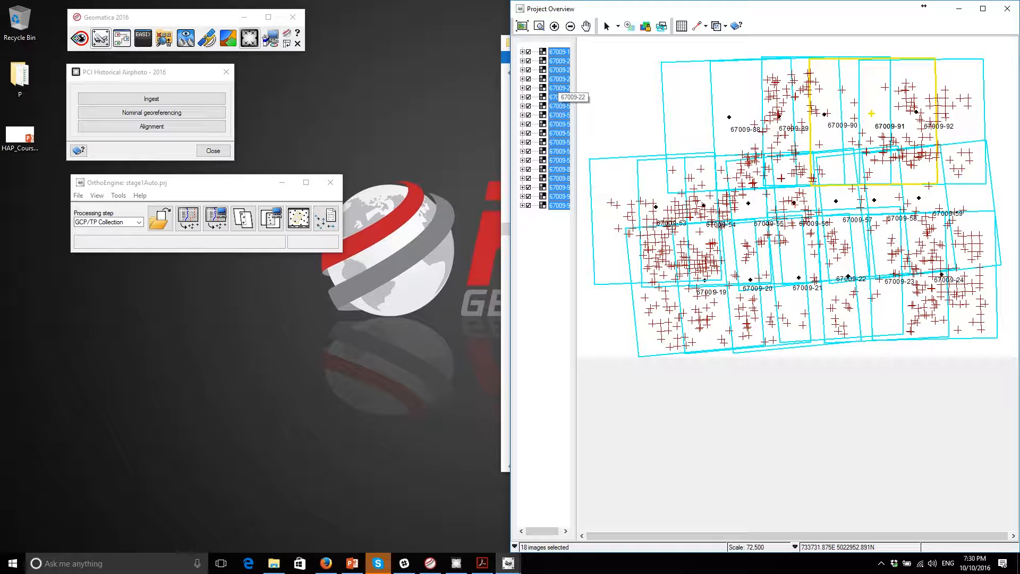
- Display the tie points of all selected images in the project overview
right_click(559, 80)
mouse_move(611, 86)
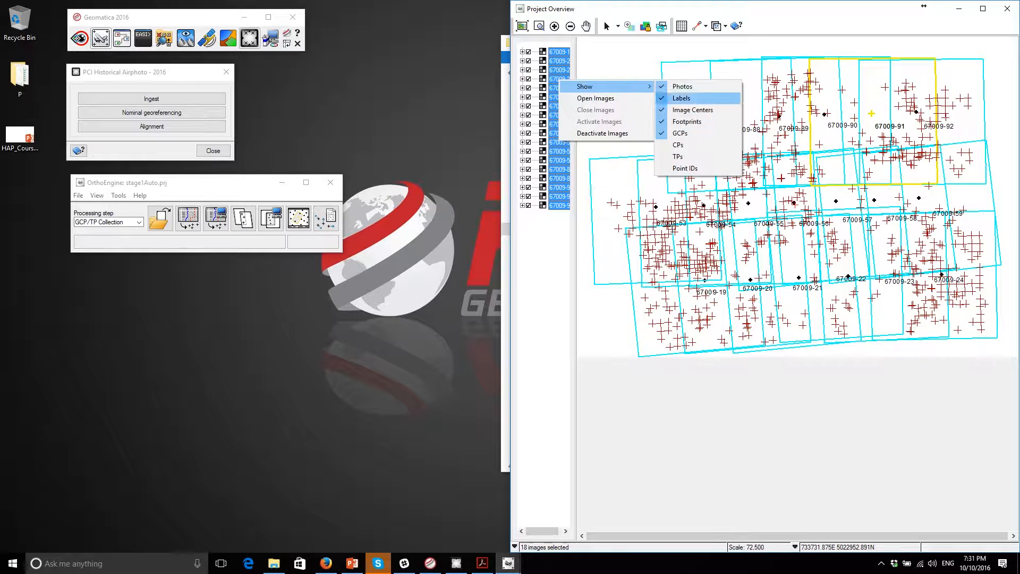
left_click(686, 156)
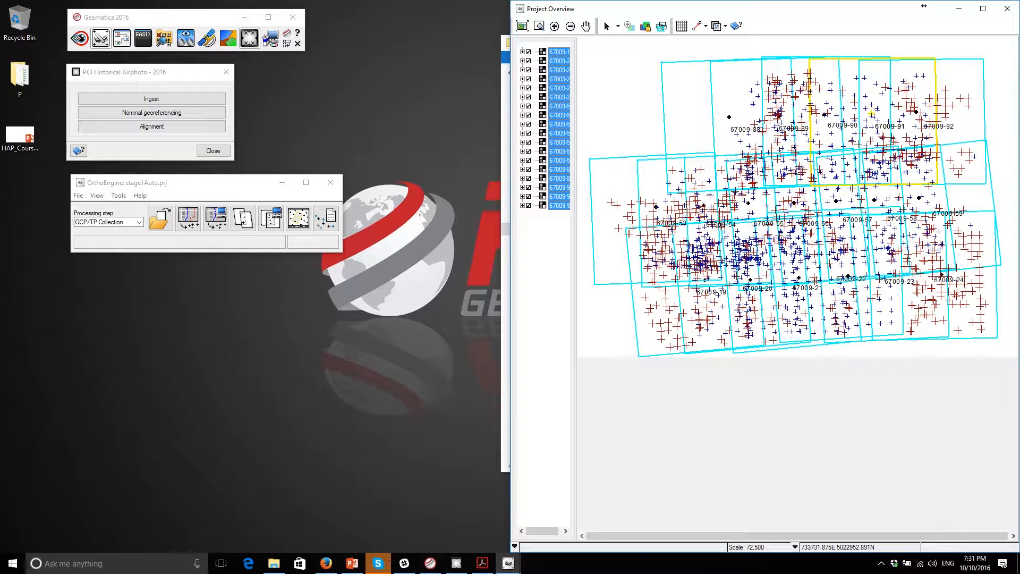
- Hide the ground control points of all selected images in the project overview, keeping the tie points displayed
right_click(563, 93)
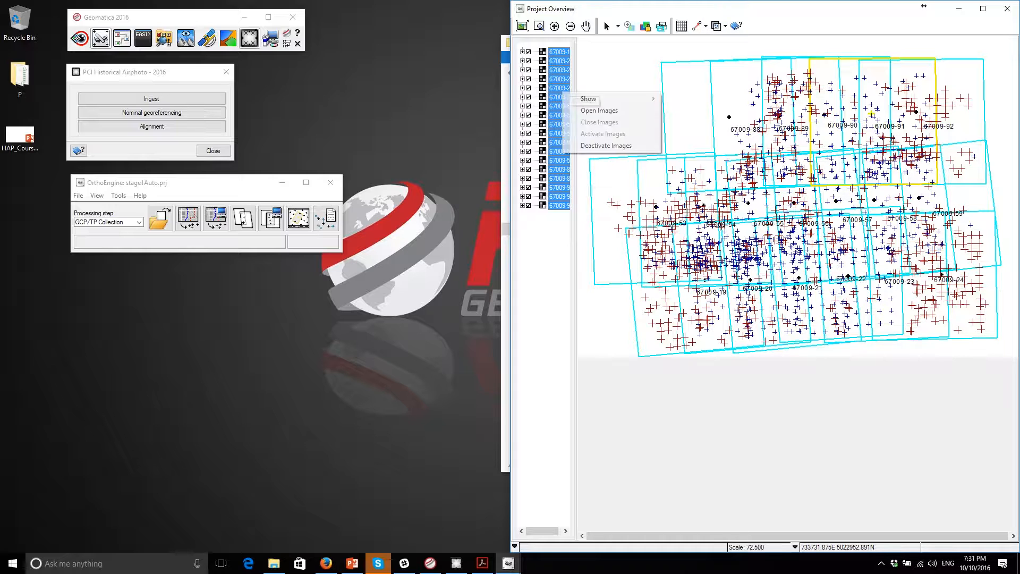
mouse_move(611, 99)
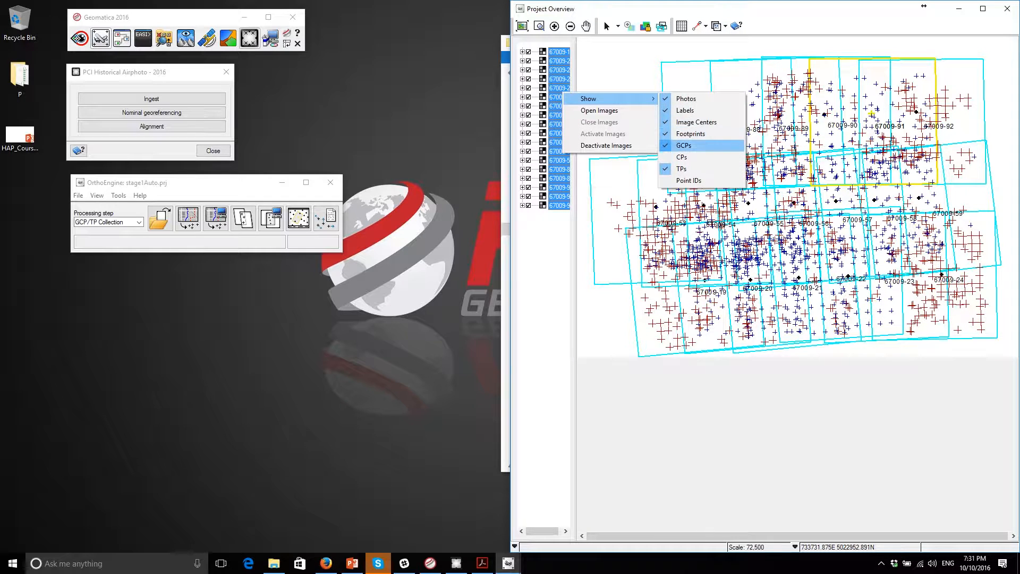
left_click(685, 145)
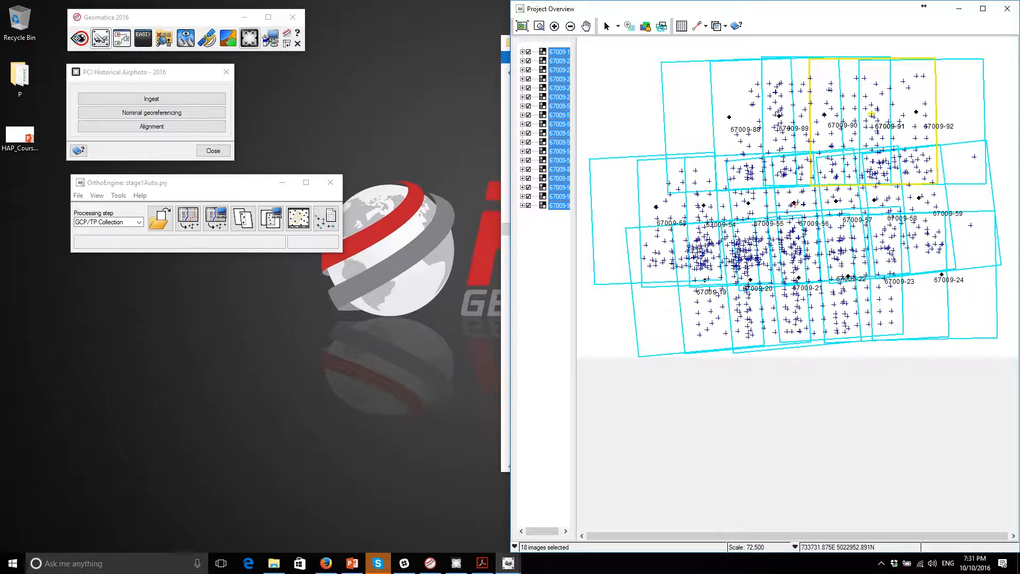
- Restrict the tie point display in the project overview to points with seven or more rays
left_click(725, 26)
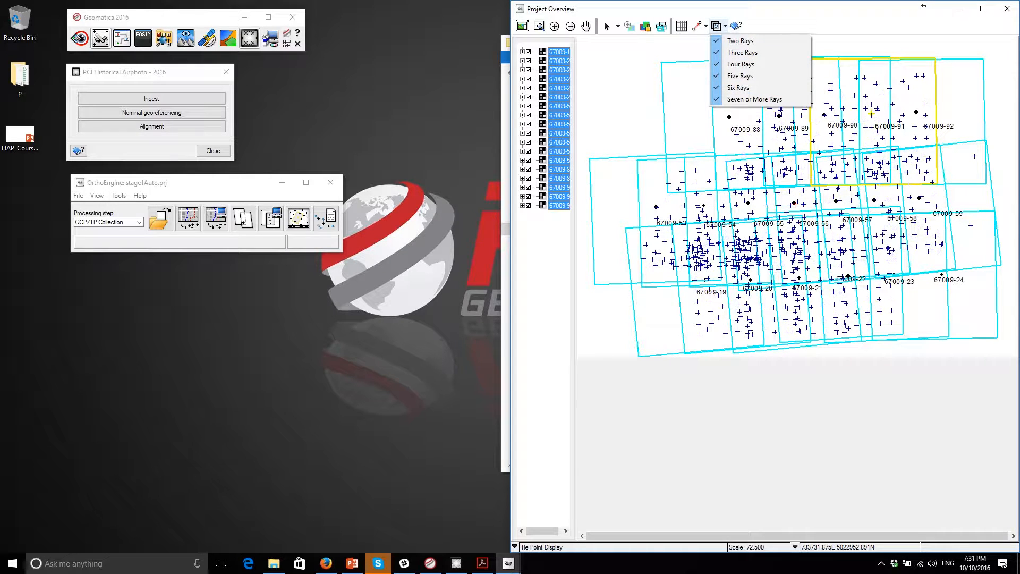
left_click(740, 75)
left_click(725, 26)
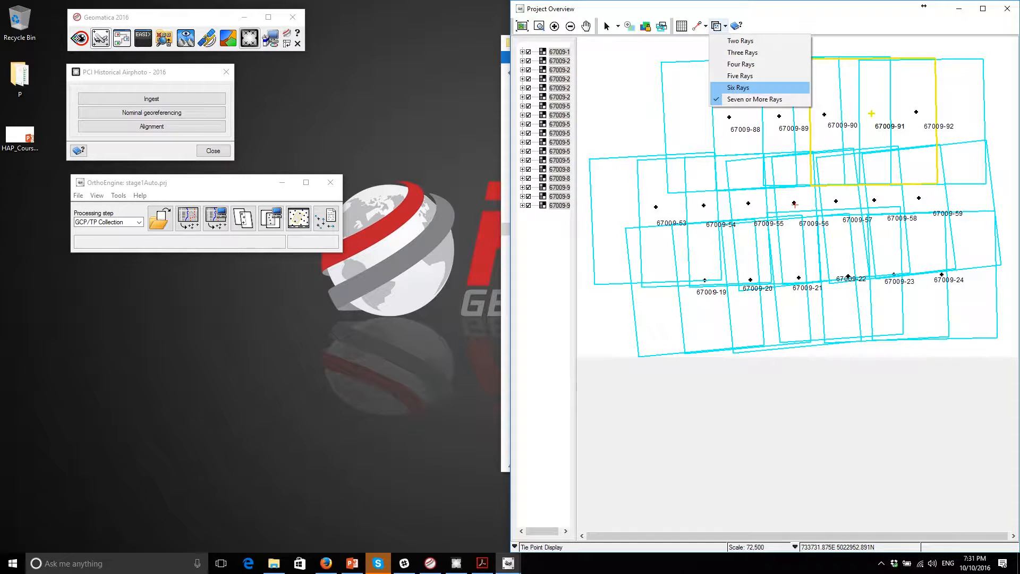
- Add the six-, five-, four-, three- and two-ray tie points back to the display to examine each class's distribution
left_click(740, 76)
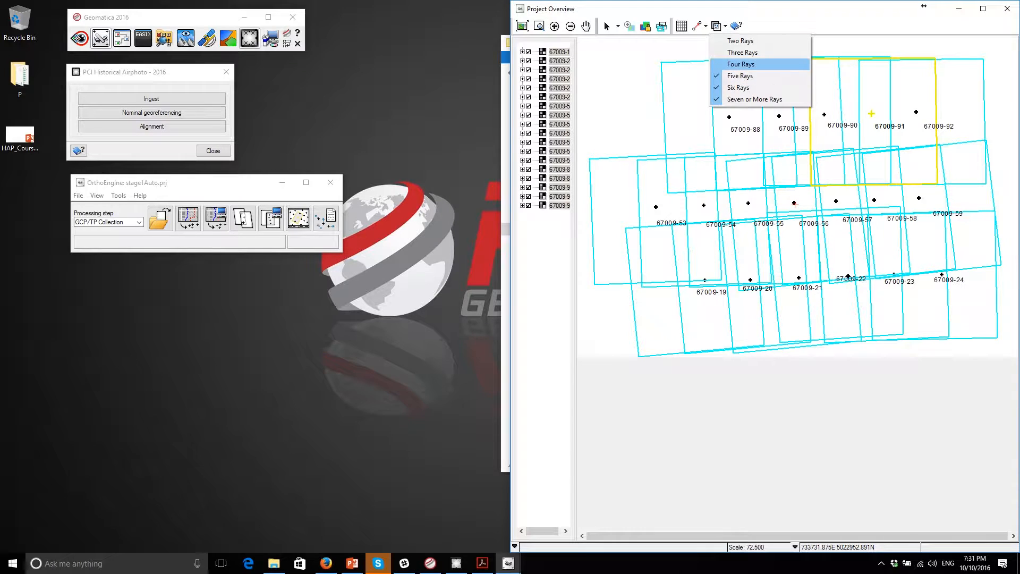
left_click(740, 65)
left_click(743, 52)
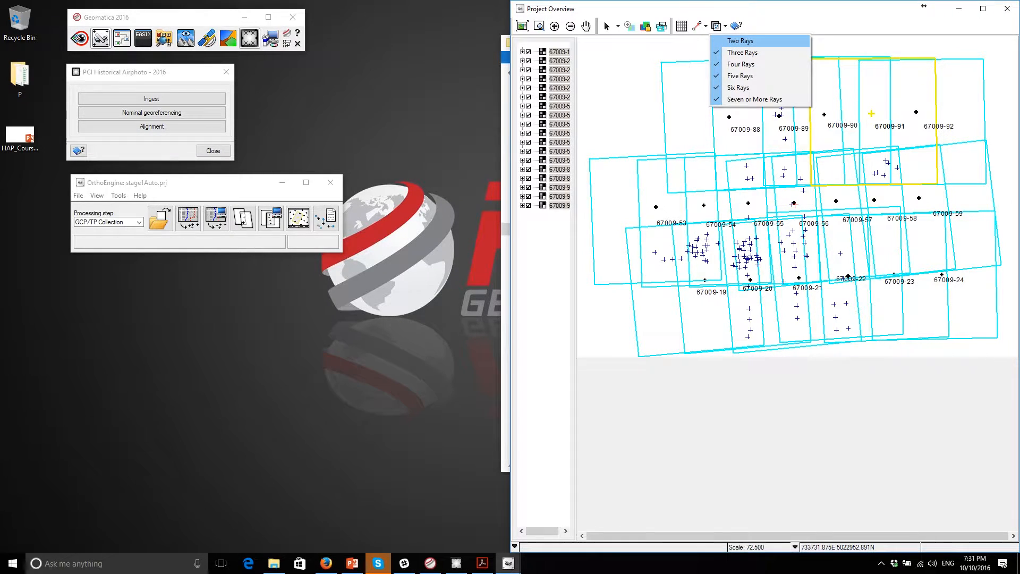
left_click(740, 41)
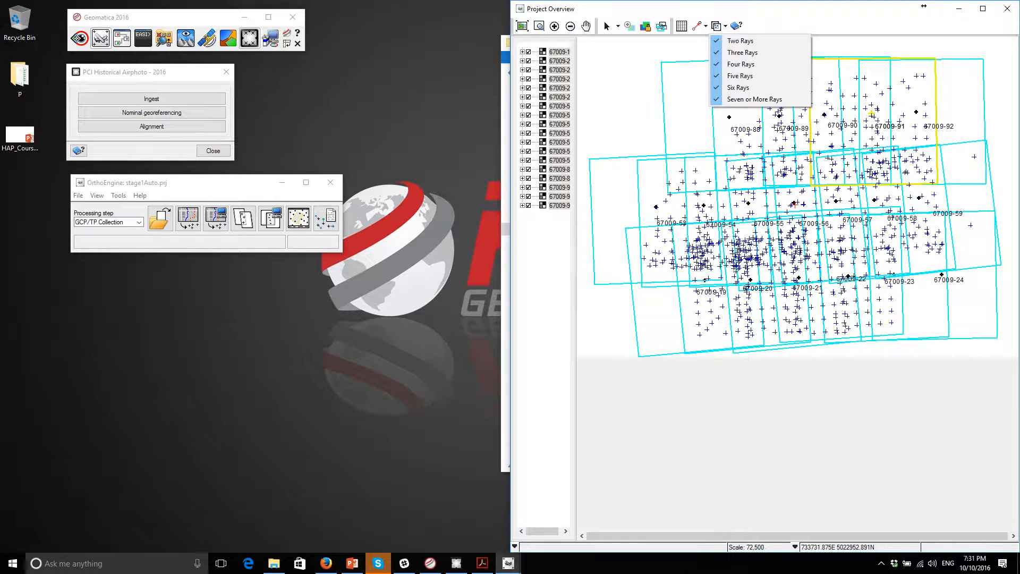
left_click(923, 6)
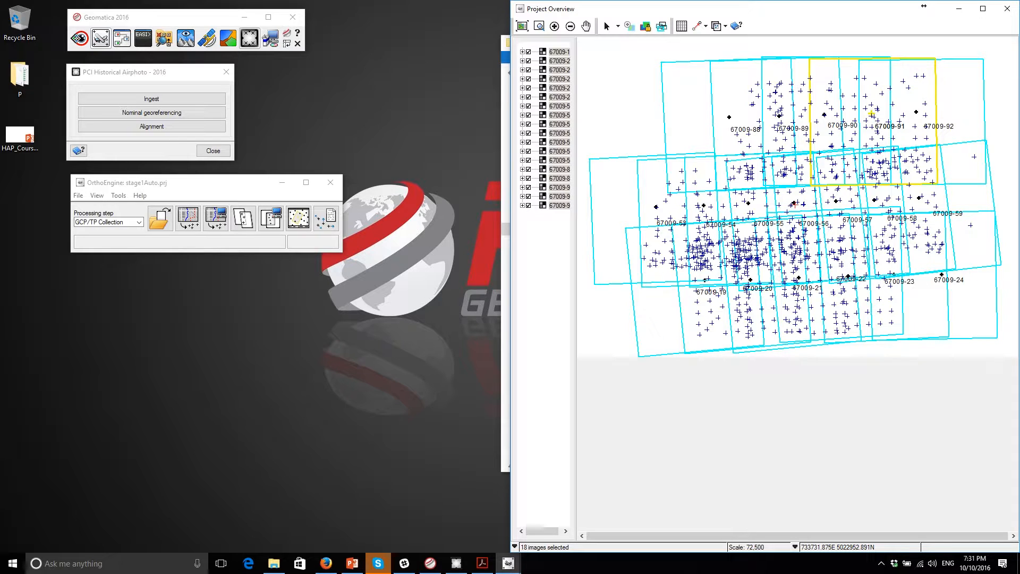
- Close the project overview and save the stage1Auto project
left_click(1007, 9)
left_click_drag(239, 182, 322, 190)
left_click(161, 203)
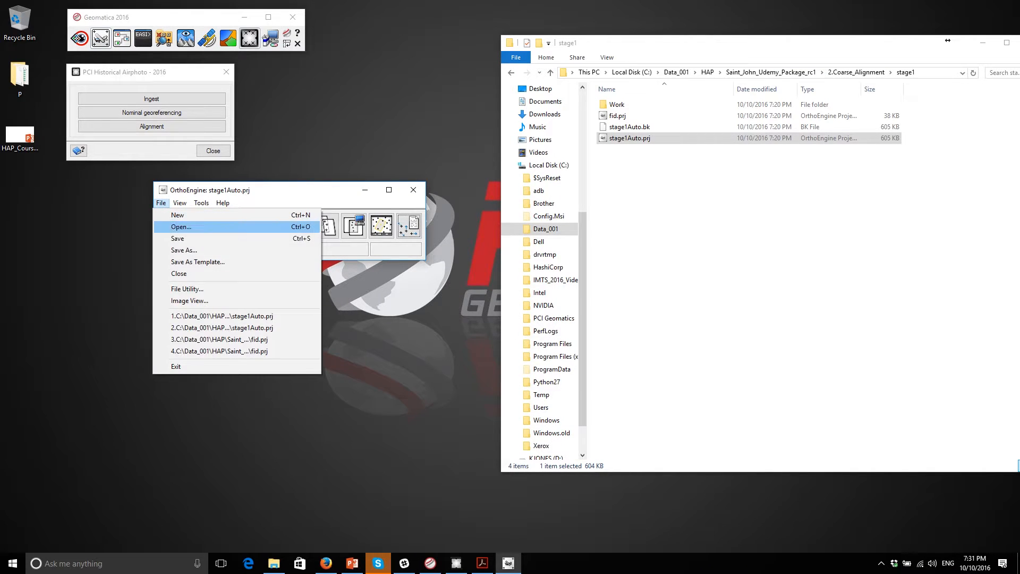
left_click(178, 238)
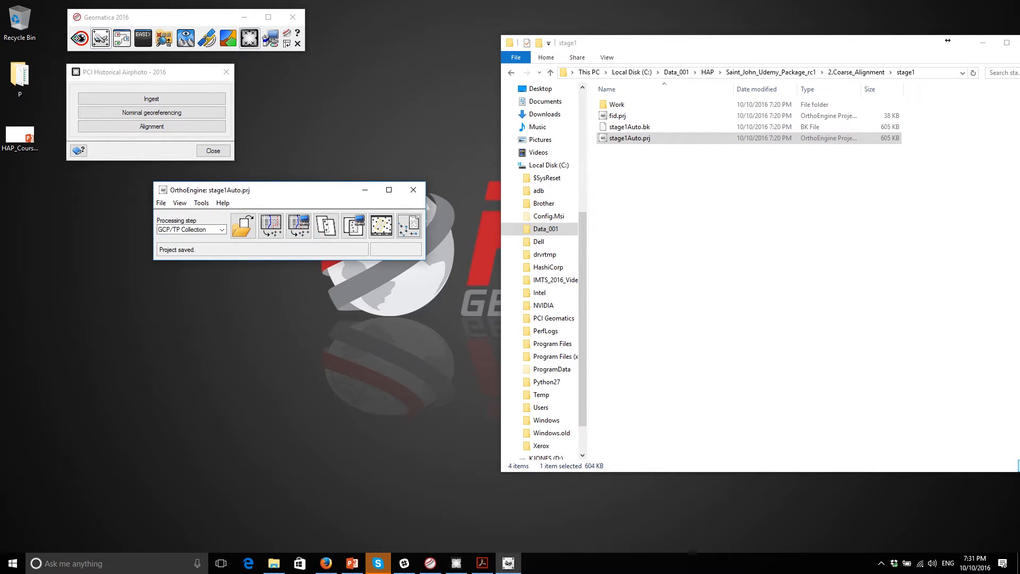